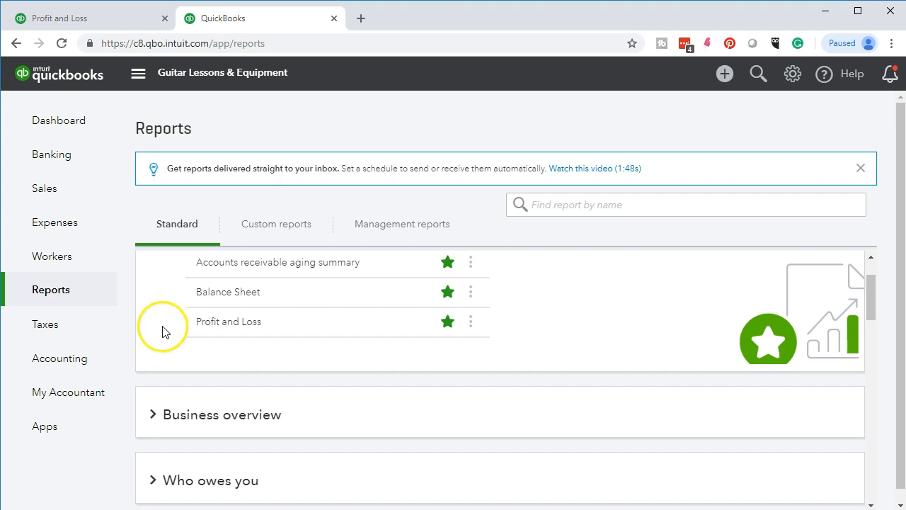
Open the Balance Sheet report and run it for the period 01/01/2019 to 02/28/2019.
click(202, 293)
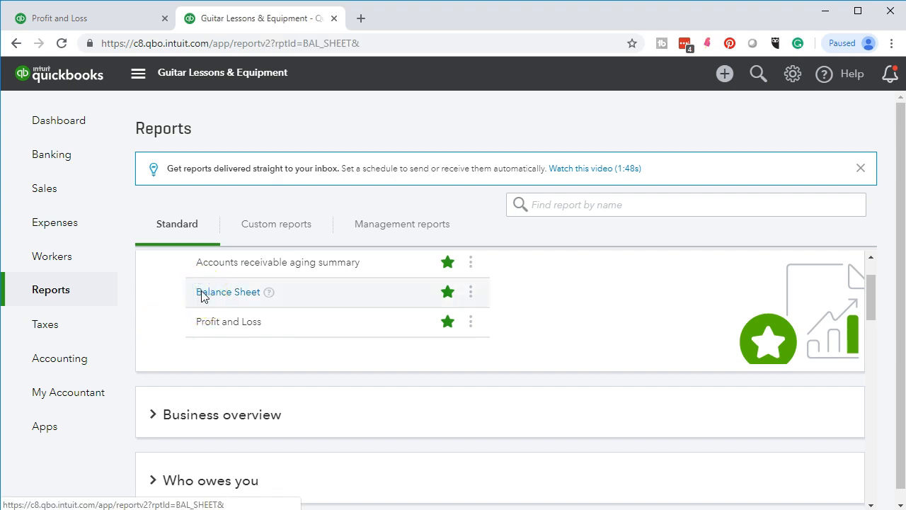
scroll(212, 309, down, 3)
scroll(224, 338, up, 4)
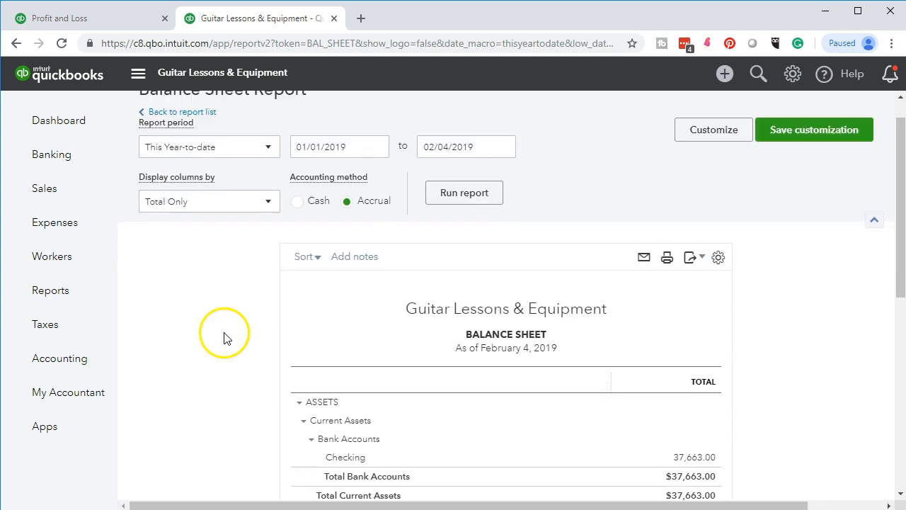
click(308, 145)
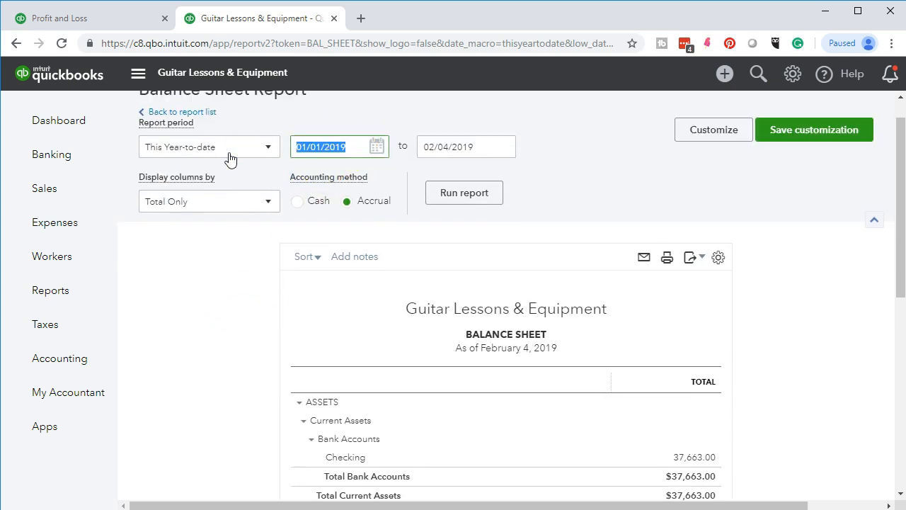
text(010119)
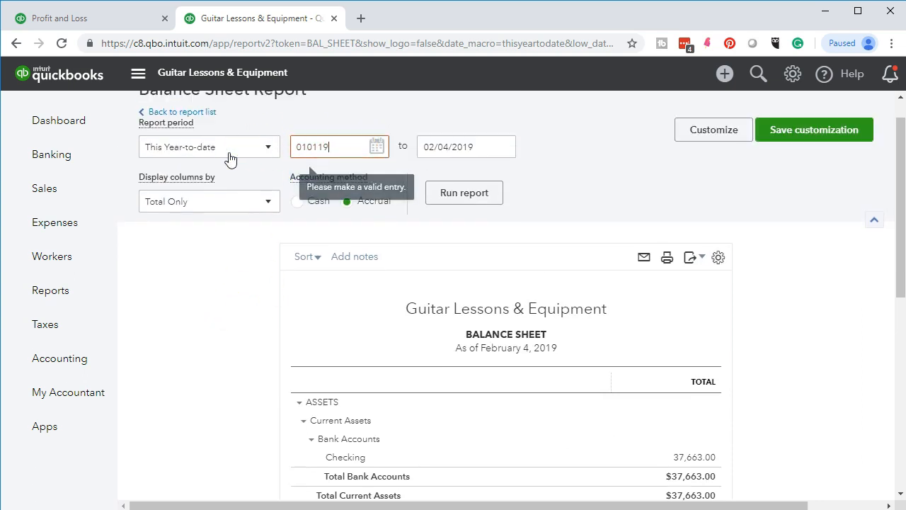
key(Tab)
text(02/28/2019)
key(Tab)
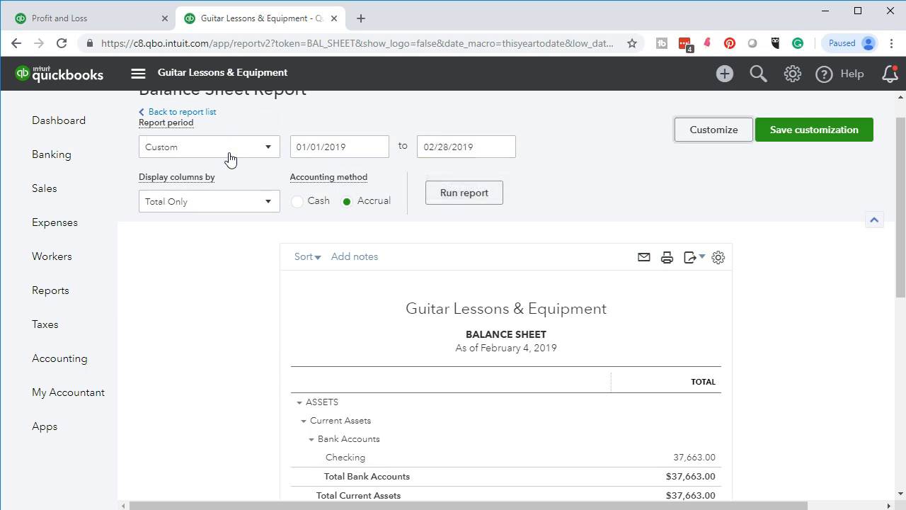
click(454, 201)
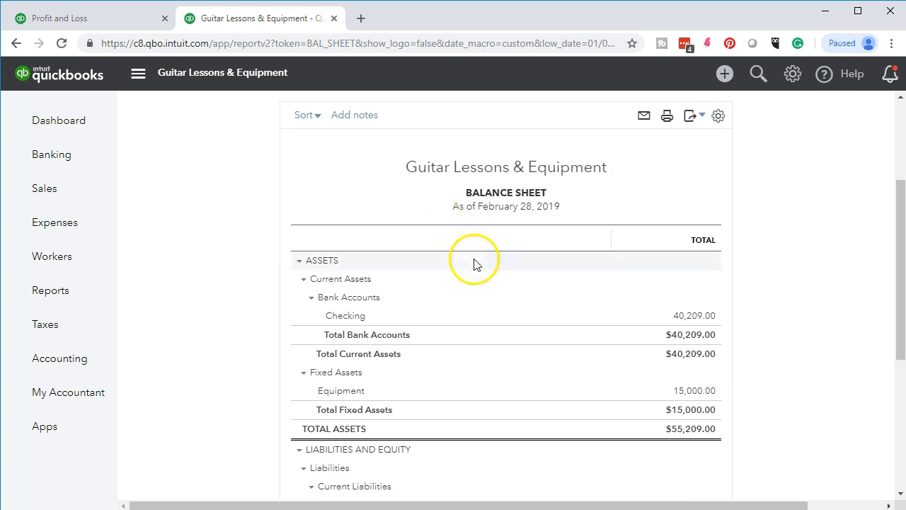
Switch to Acrobat Reader and review the ending balances and transactions on the February and January bank statements.
click(643, 509)
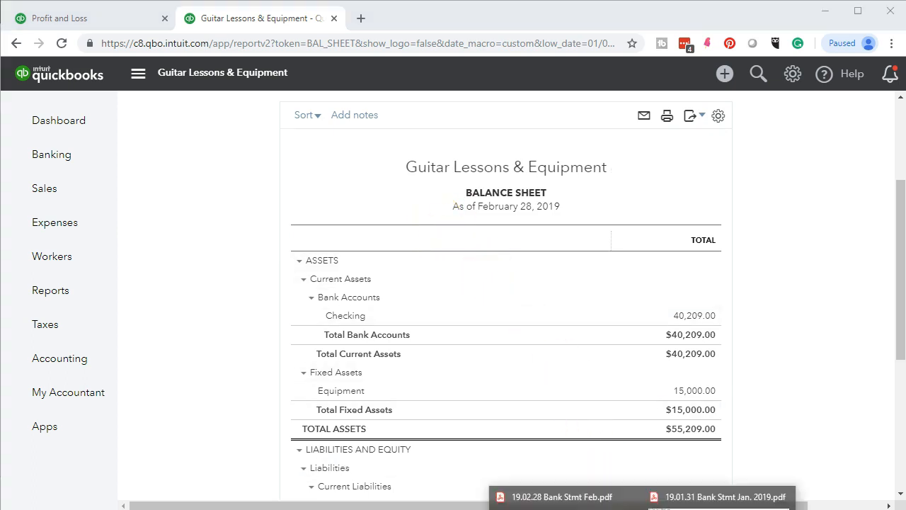
click(566, 507)
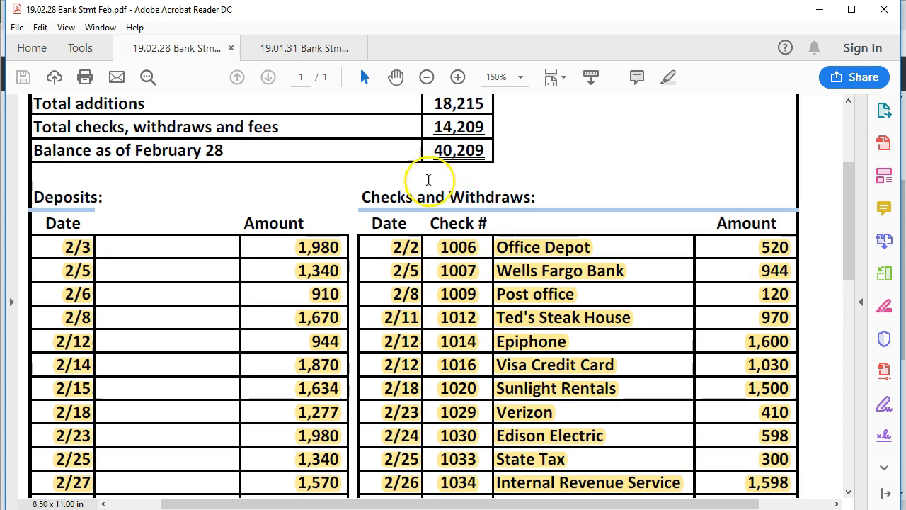
click(305, 48)
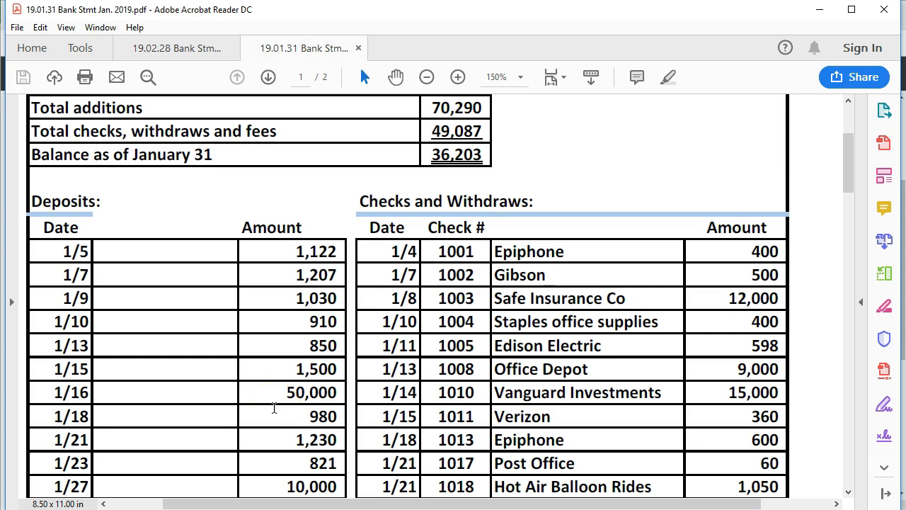
click(276, 422)
scroll(276, 426, down, 3)
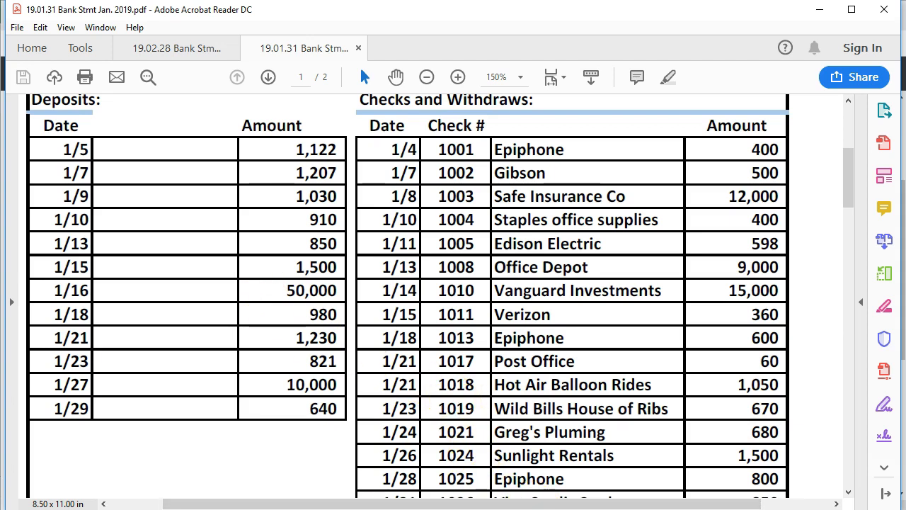
Switch back to QuickBooks and open the transaction report behind the Balance Sheet's Loan Payable liability amount.
click(400, 509)
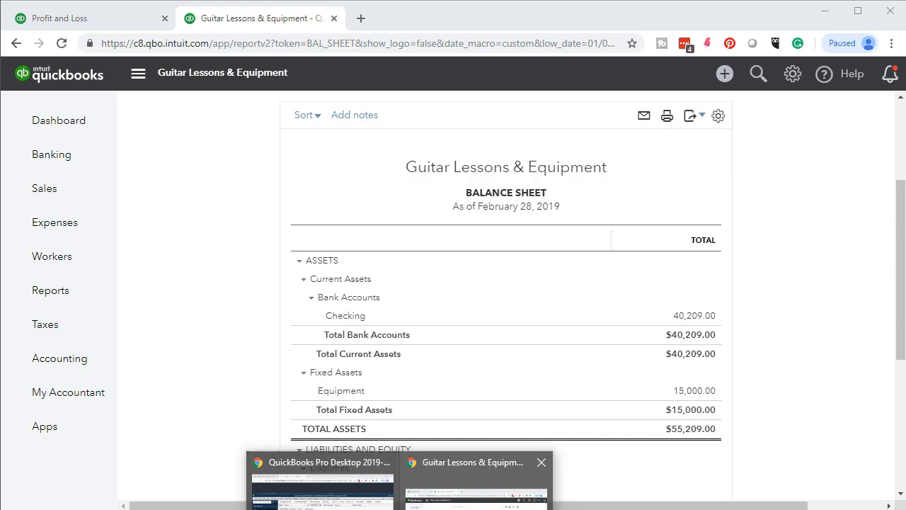
click(476, 495)
scroll(491, 369, down, 3)
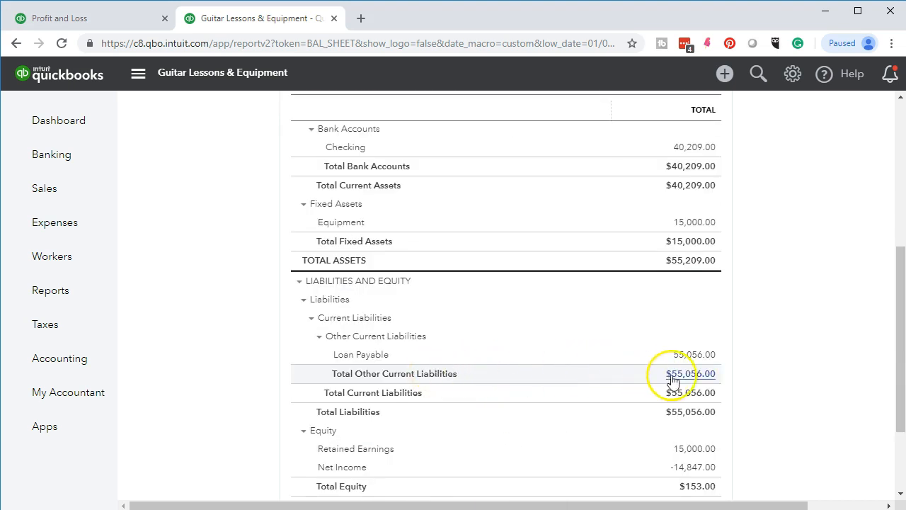
scroll(679, 361, down, 1)
click(679, 284)
scroll(687, 309, down, 1)
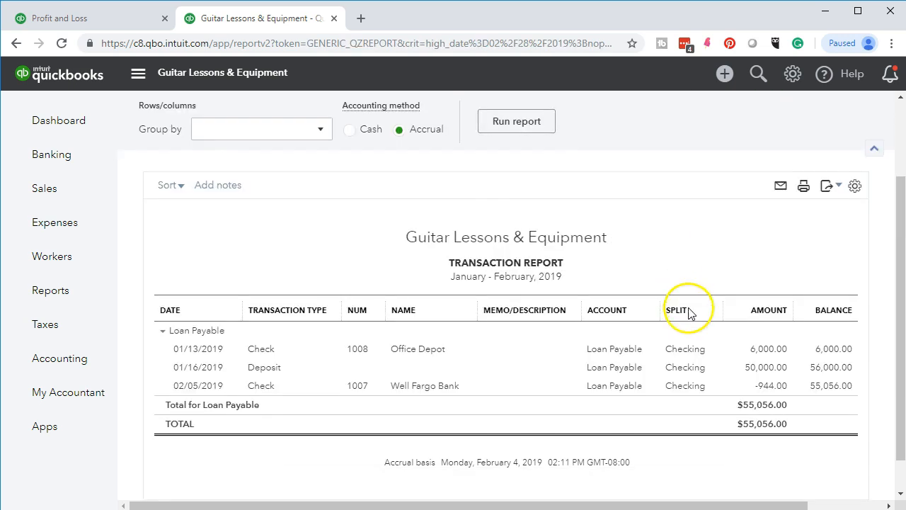
click(754, 378)
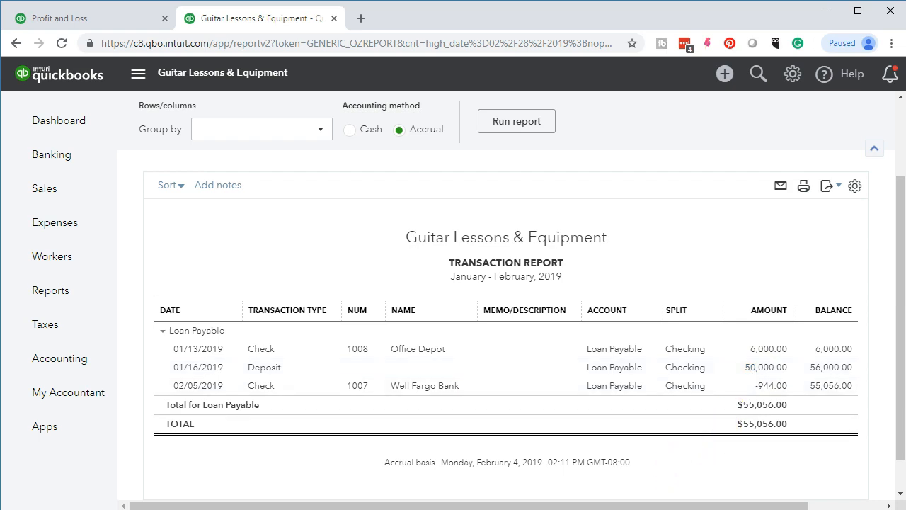
Switch to Acrobat Reader and check the January and February bank statements for the loan deposit and the Wells Fargo Bank payment.
mouse_move(644, 509)
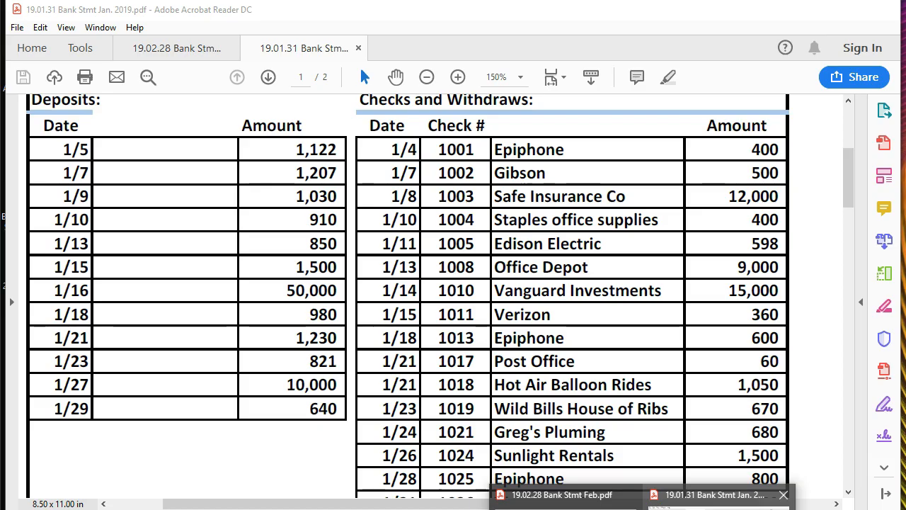
click(720, 503)
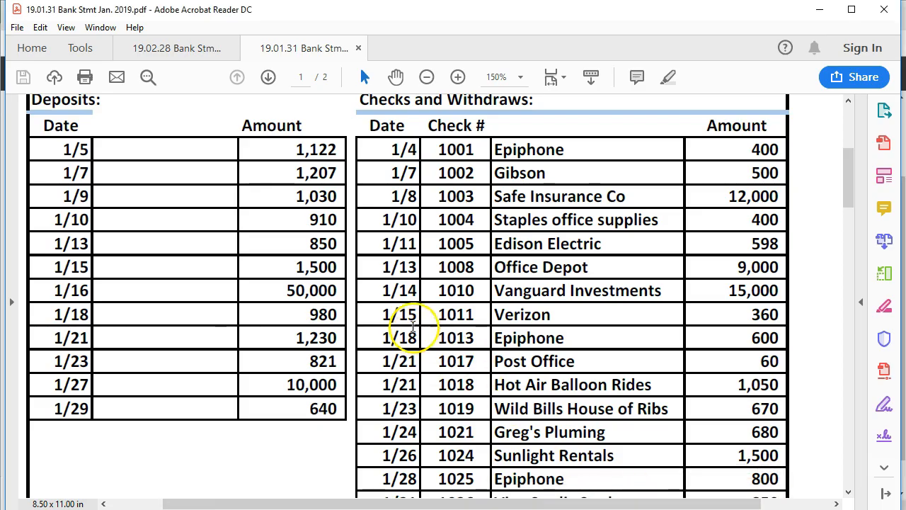
click(178, 48)
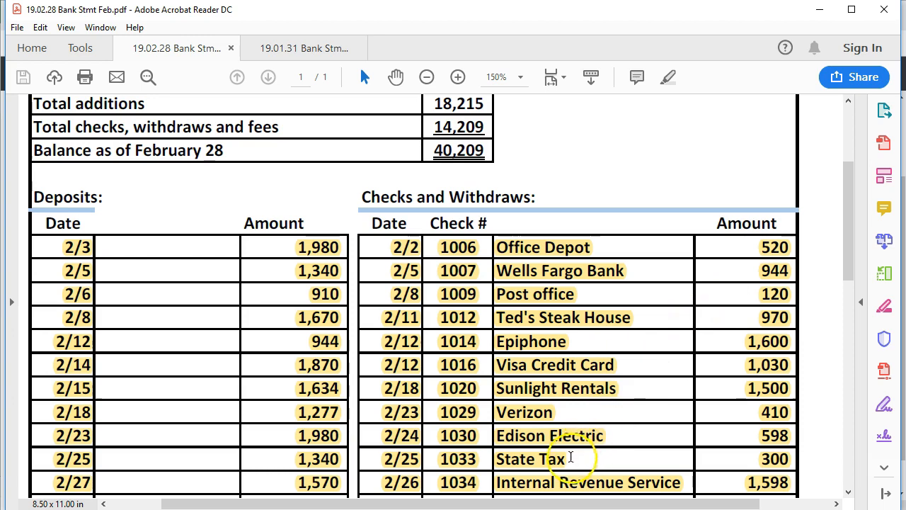
Switch to Loan Payments.xlsx in Excel and examine the loan balance, payment, interest and principal reduction columns on the Long Term (3) sheet.
click(447, 509)
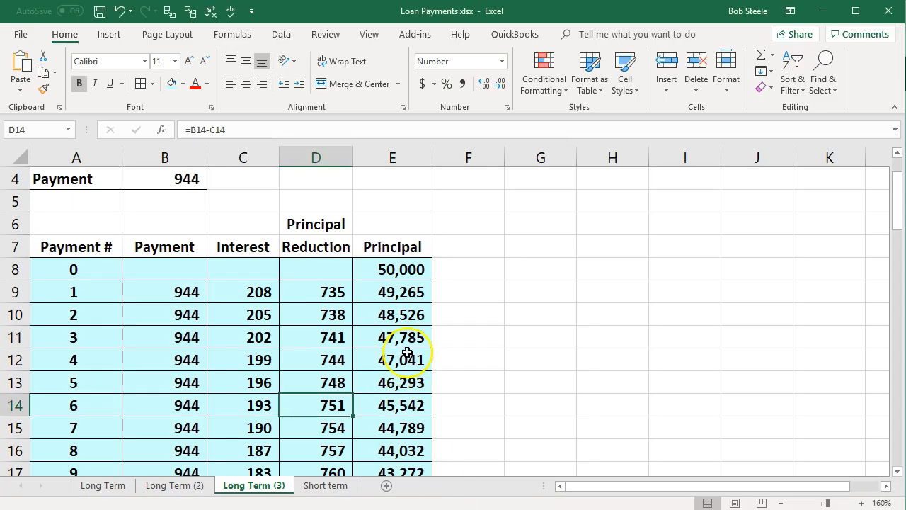
scroll(404, 350, up, 1)
click(390, 339)
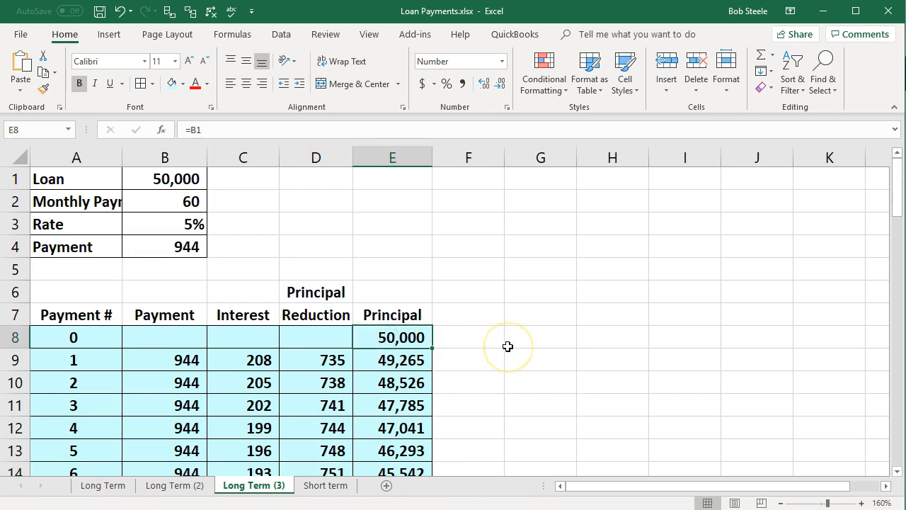
scroll(507, 347, down, 1)
drag(96, 300, 97, 376)
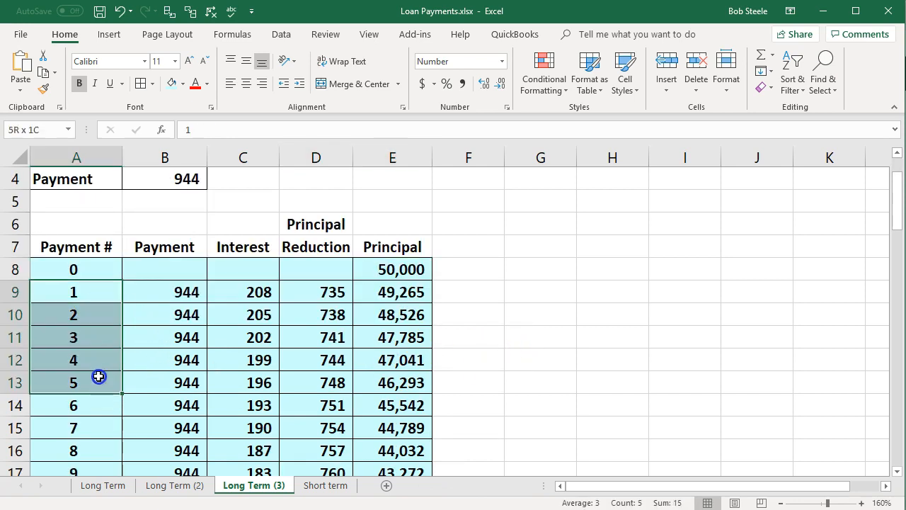
click(155, 298)
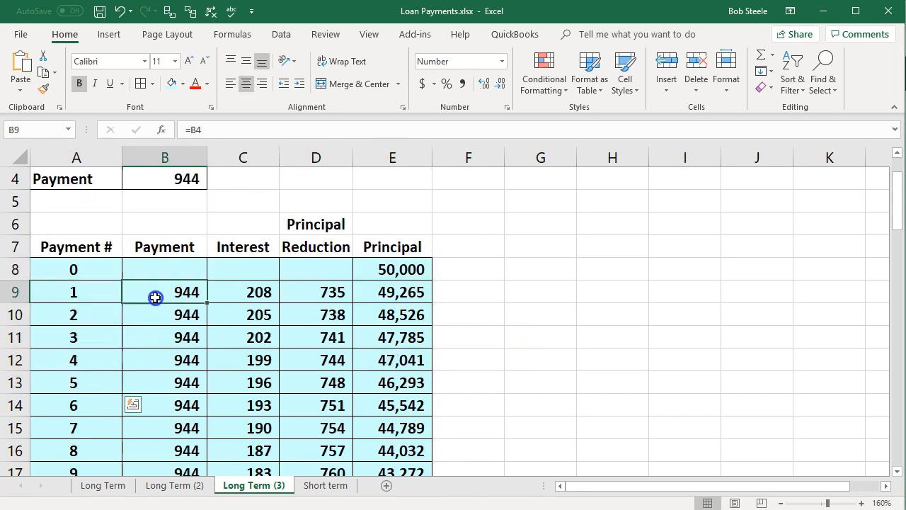
click(229, 290)
click(192, 316)
click(229, 315)
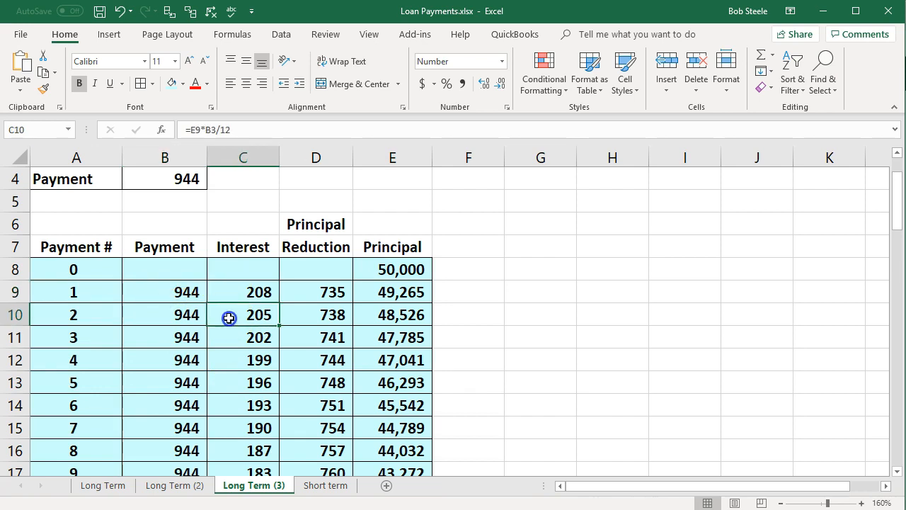
click(190, 337)
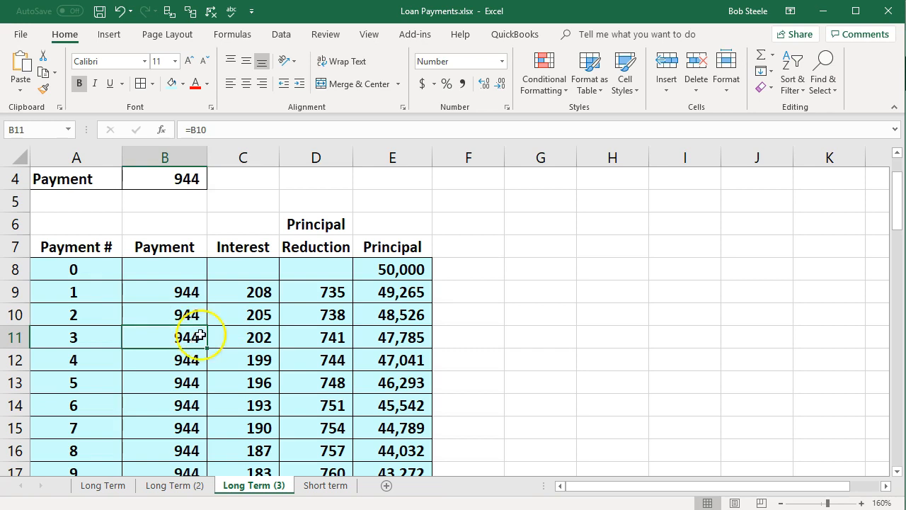
click(247, 294)
click(322, 299)
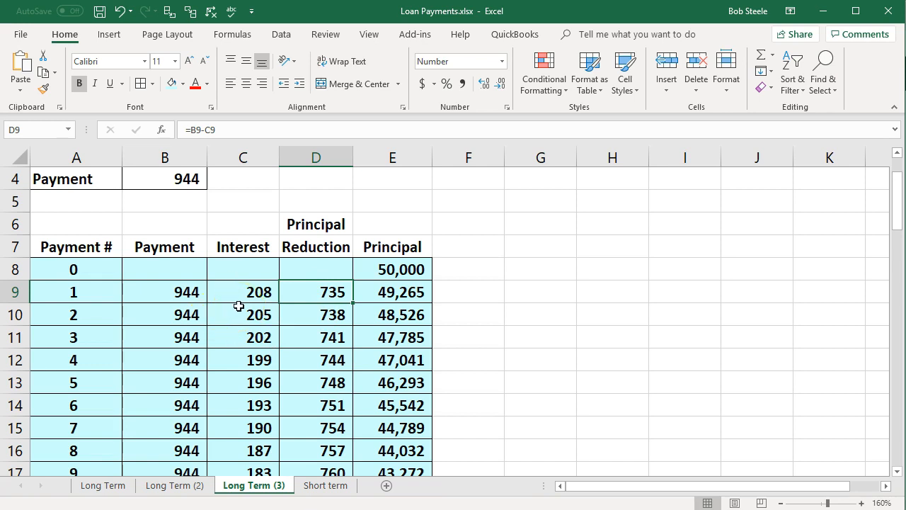
Return to the Loan Payable transaction report in QuickBooks and open the 02/05/2019 check numbered 1007.
click(823, 11)
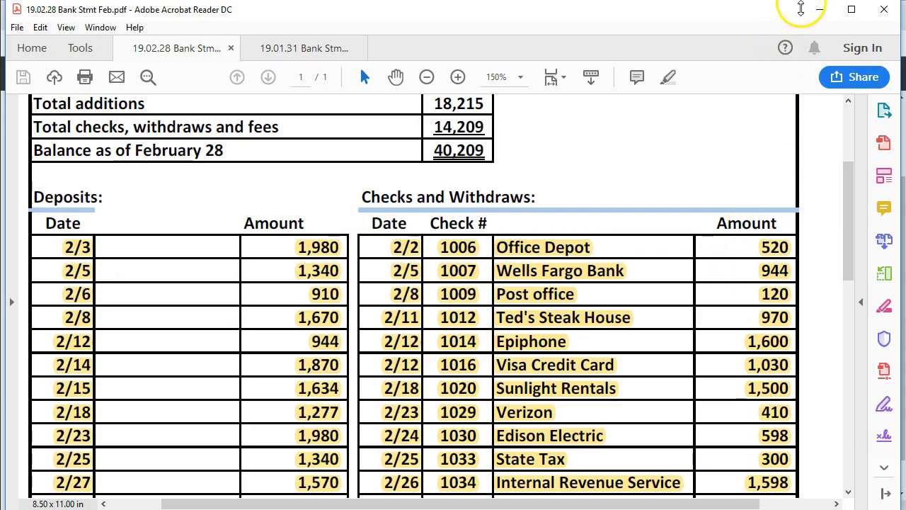
click(820, 11)
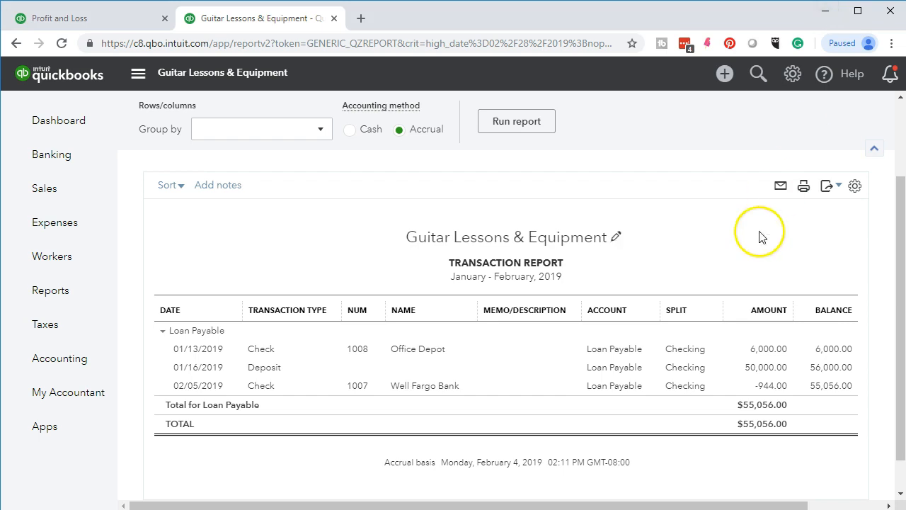
click(772, 403)
click(768, 388)
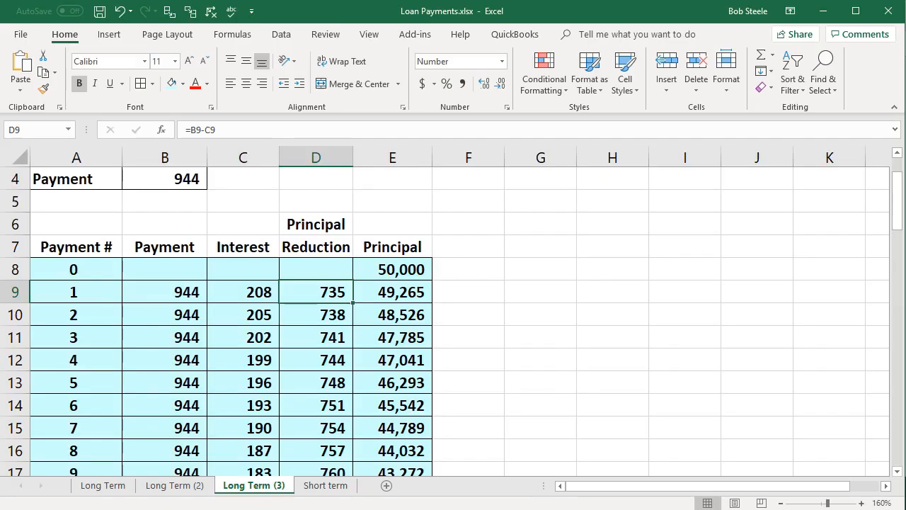
In the Excel amortization table, fill the payment 1 row A9:E9 green and inspect its interest and principal reduction cells.
key(alt+Tab)
drag(111, 289, 404, 291)
right_click(404, 290)
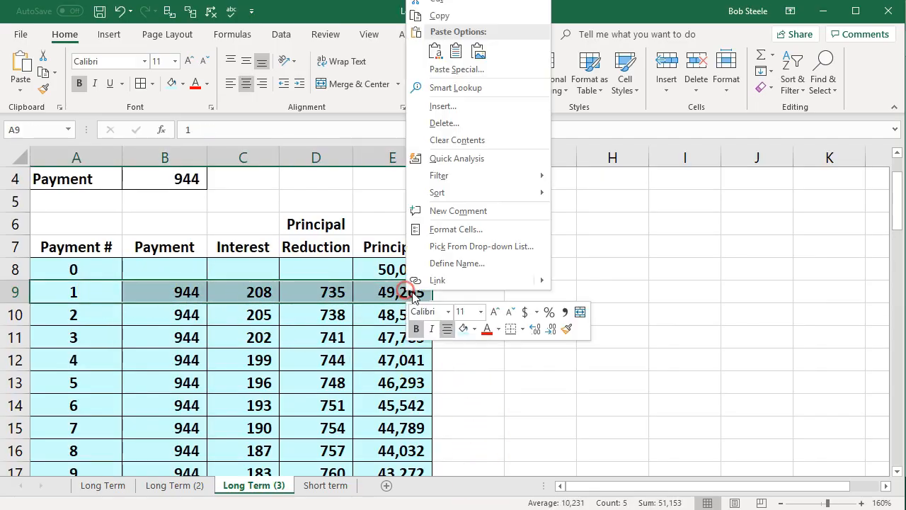
click(473, 329)
click(511, 439)
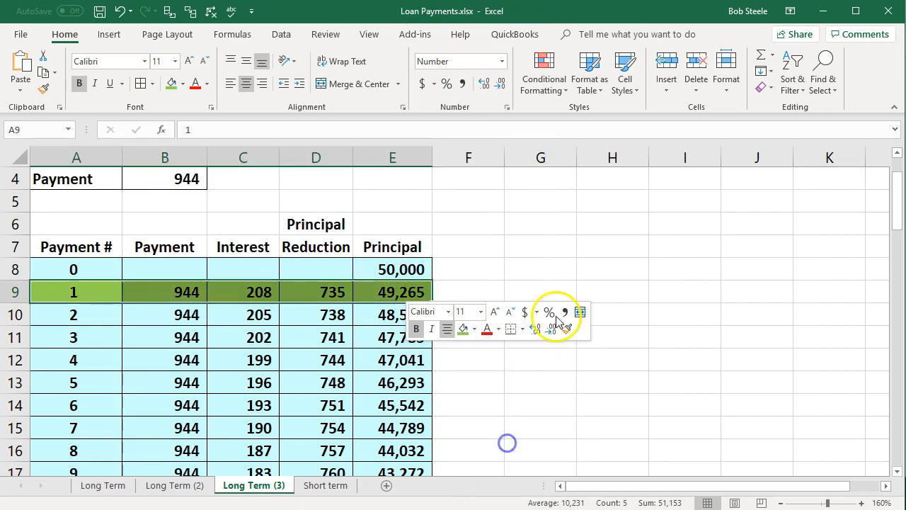
click(685, 223)
click(243, 292)
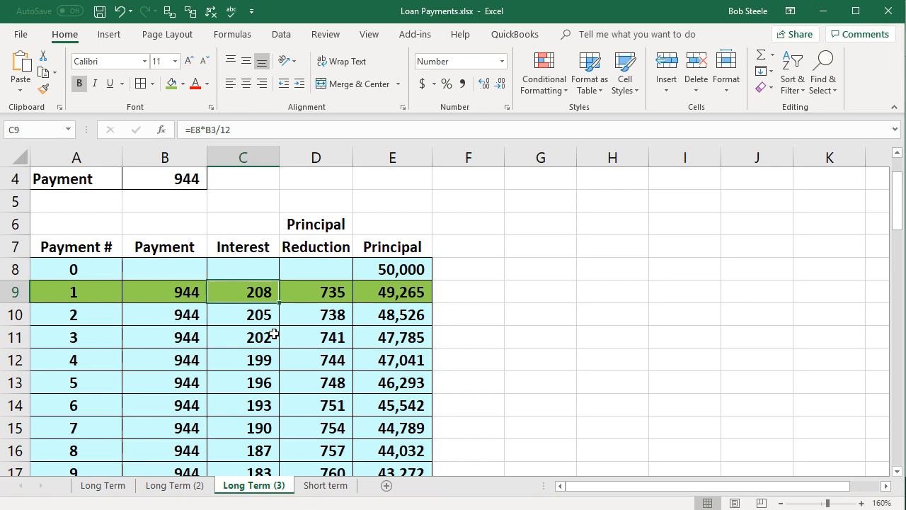
click(316, 292)
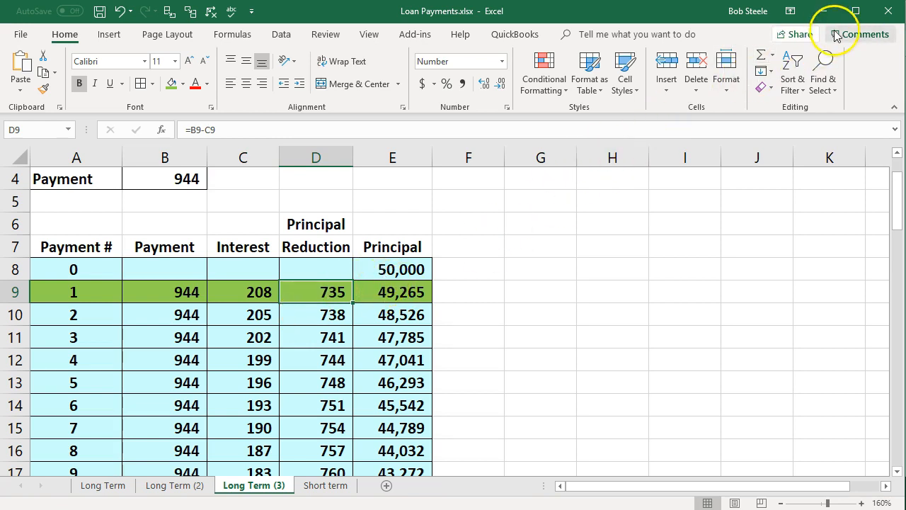
Return to check 1007 in QuickBooks and set the Loan Payable line amount to the payment 1 principal reduction, 735.
click(823, 11)
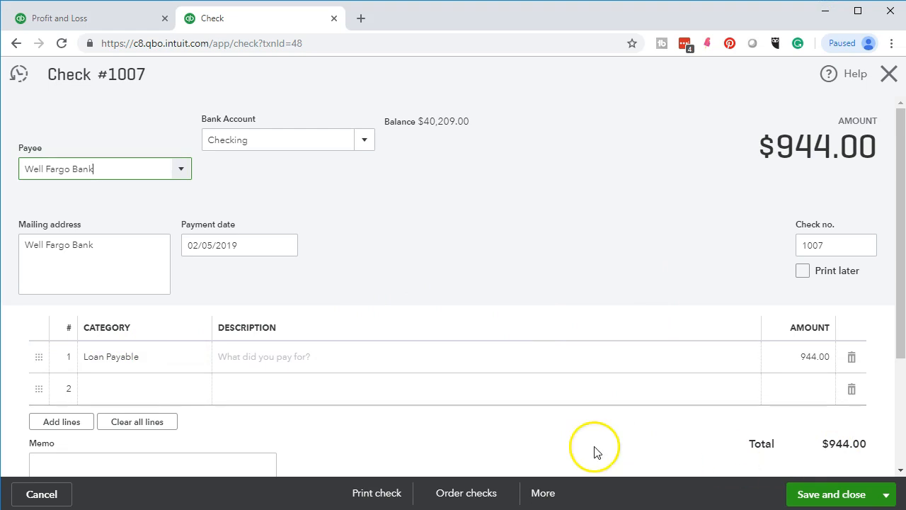
click(146, 357)
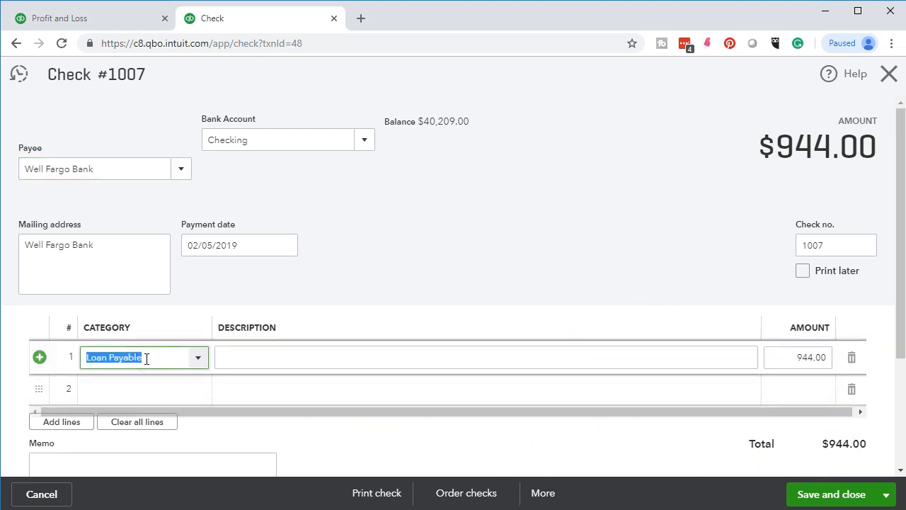
key(Tab)
key(Tab)
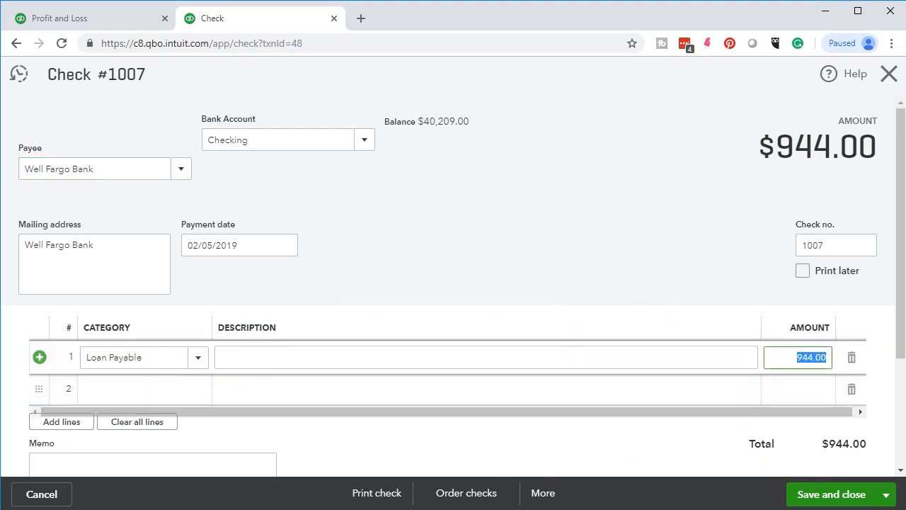
key(alt+Tab)
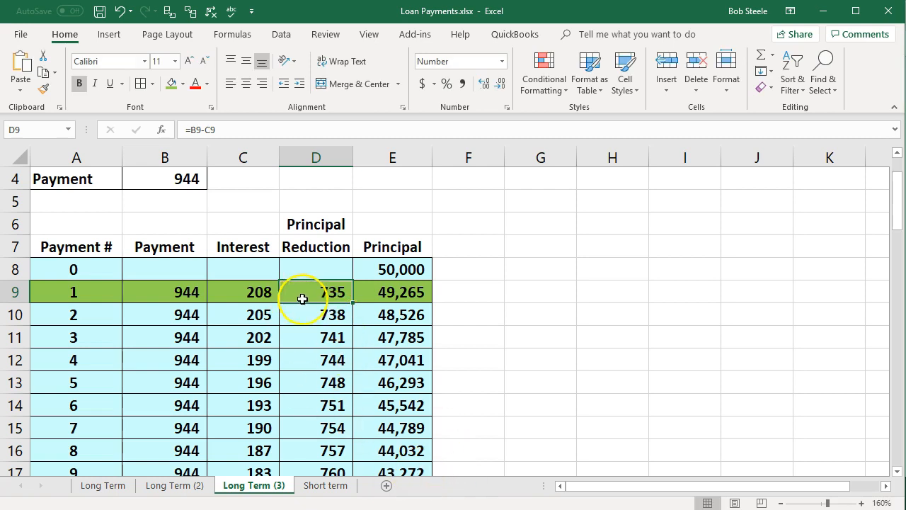
key(alt+Tab)
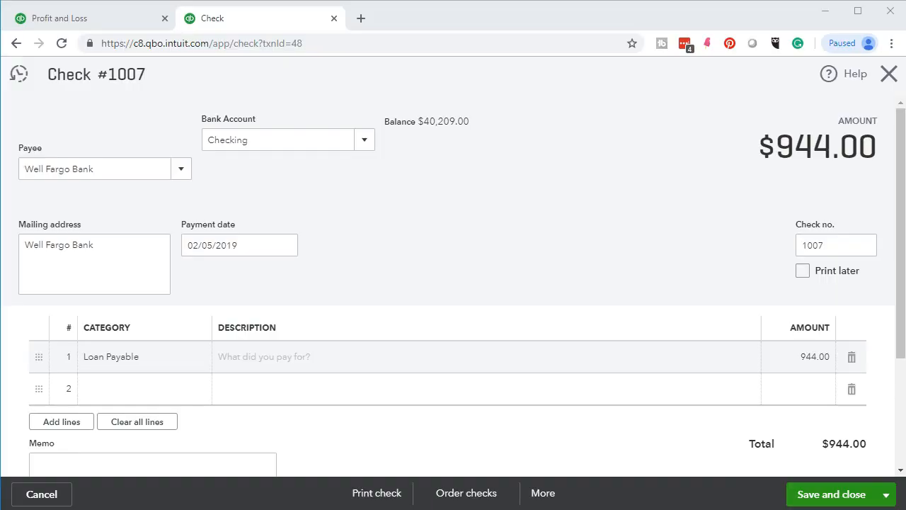
click(151, 390)
click(804, 358)
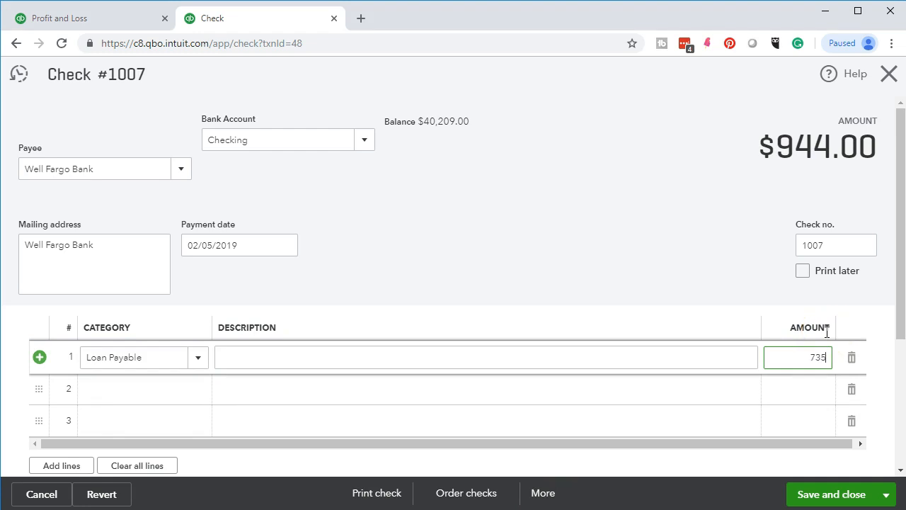
key(Tab)
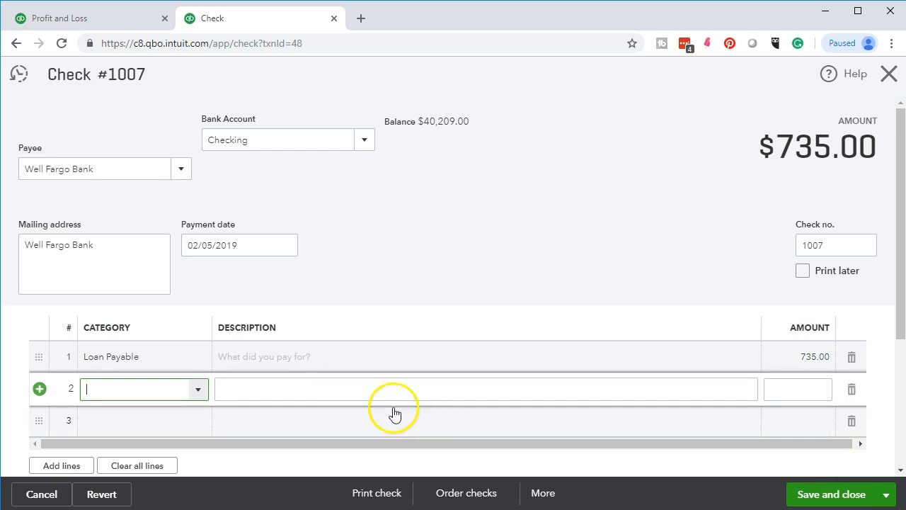
Assign the Interest Paid expense category to the check's second line.
click(197, 391)
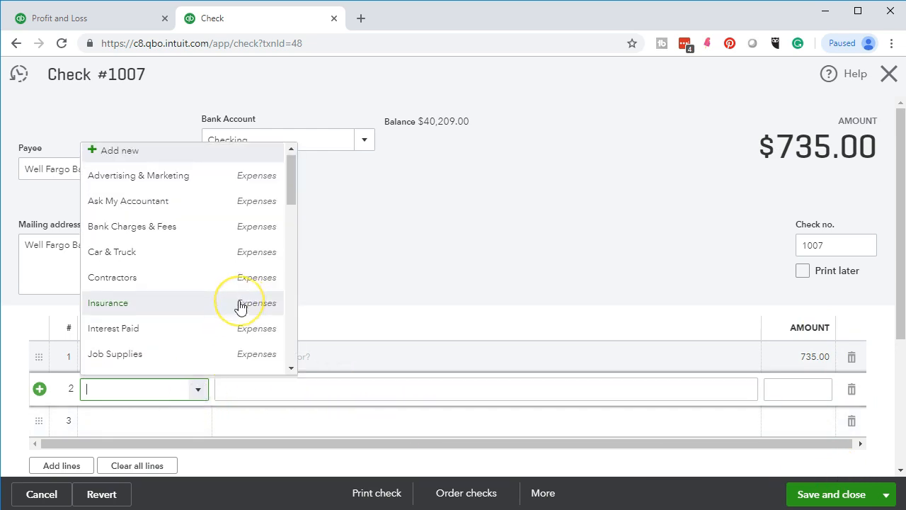
scroll(240, 307, down, 1)
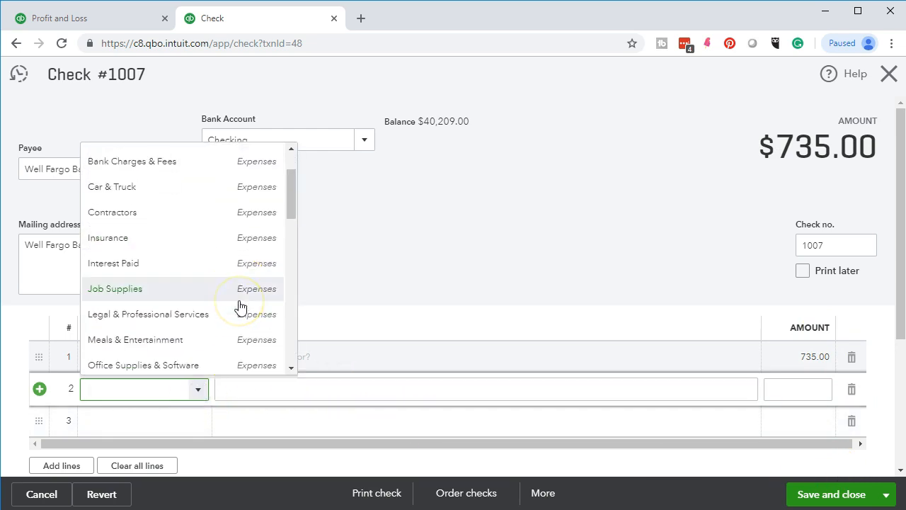
click(153, 271)
click(248, 269)
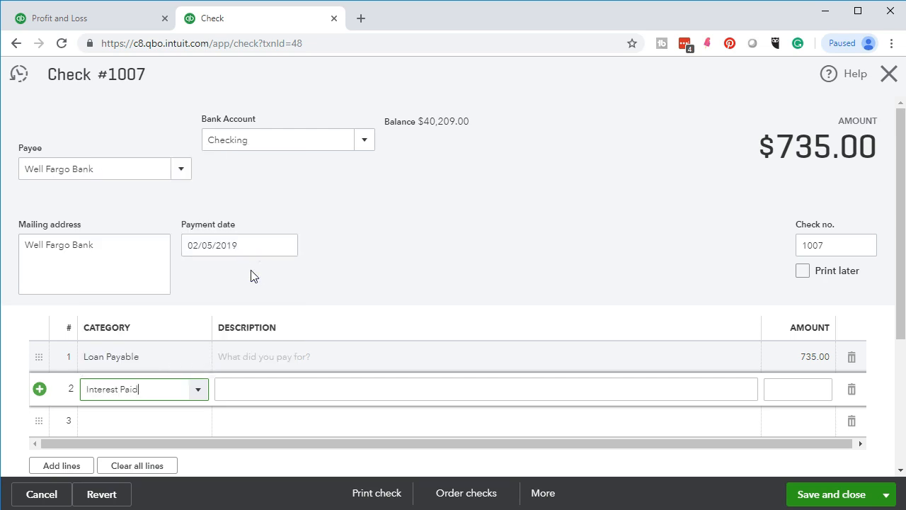
key(Tab)
key(Tab)
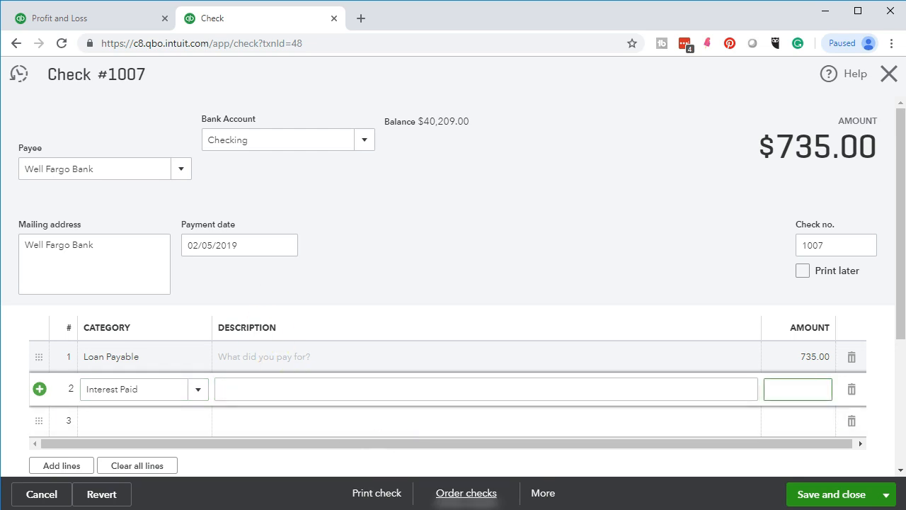
Consult the interest column in the Excel amortization table and enter 205 as the check's Interest Paid amount.
key(alt+Tab)
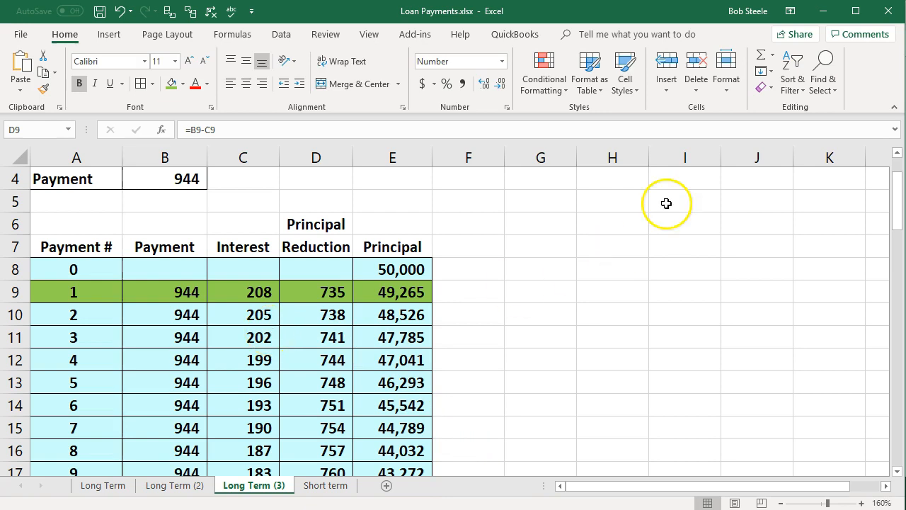
click(824, 11)
click(801, 386)
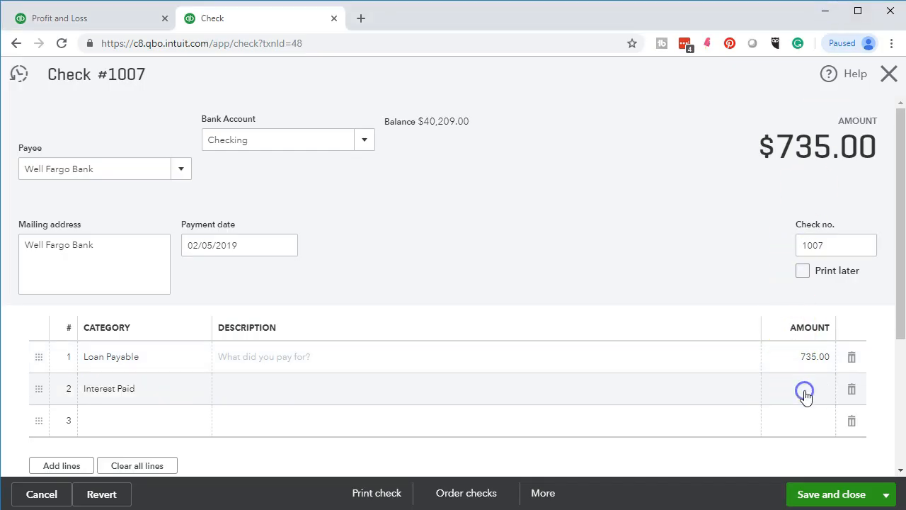
text(205)
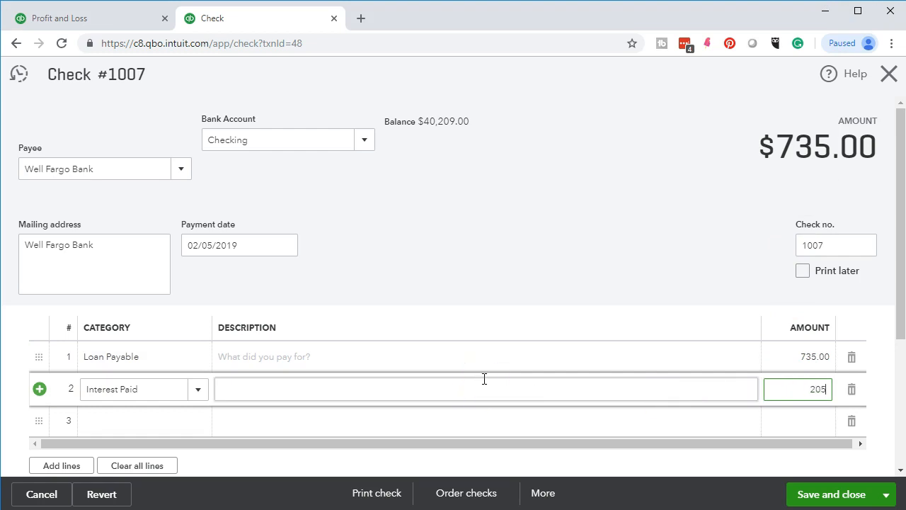
key(Tab)
scroll(644, 264, down, 1)
scroll(644, 265, down, 1)
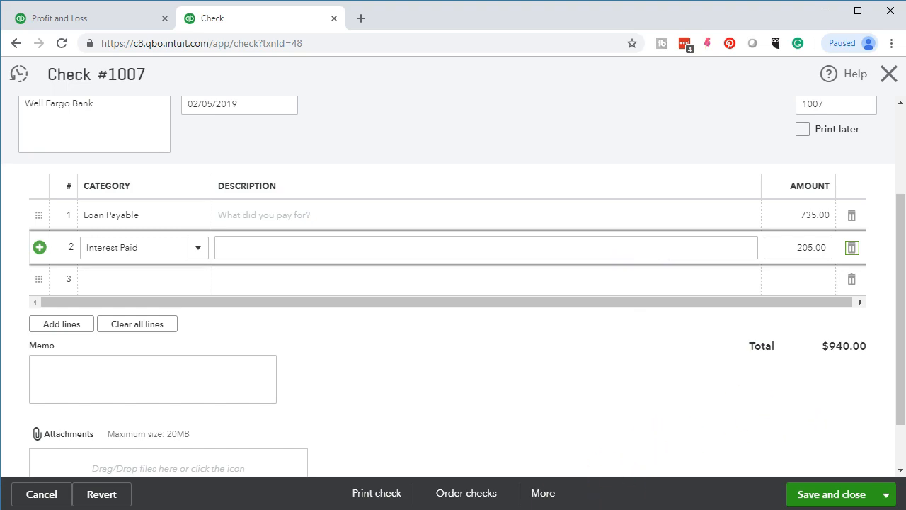
Recheck the payment 1 interest in the Excel table and change the check's Interest Paid amount to 208.00.
key(alt+Tab)
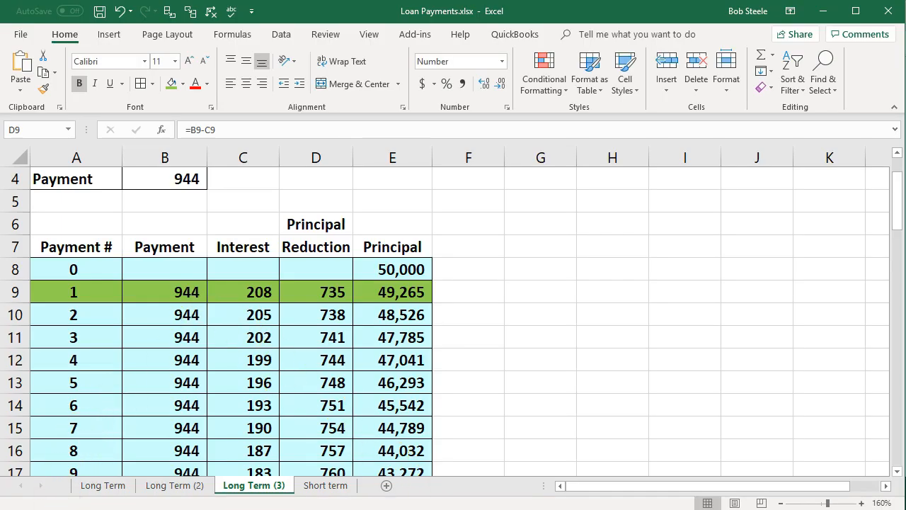
key(alt+Tab)
key(alt+Tab)
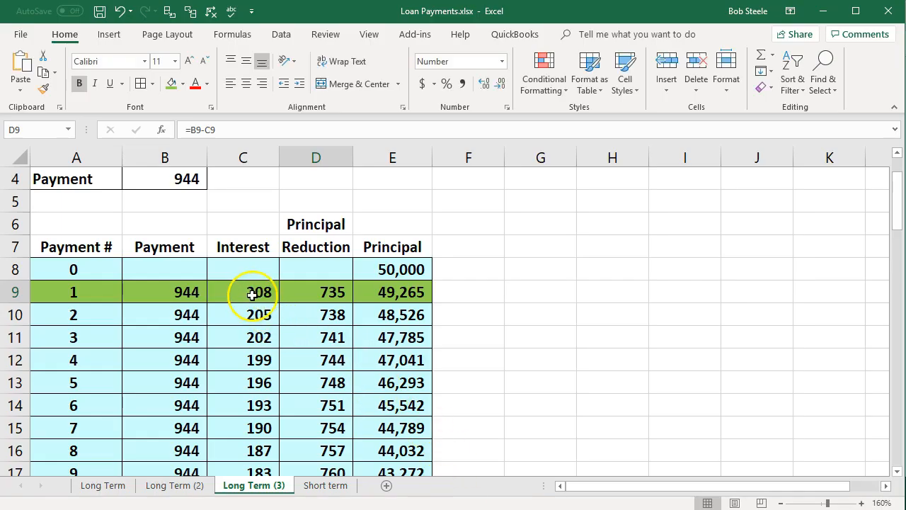
key(alt+Tab)
click(810, 247)
text(208.00)
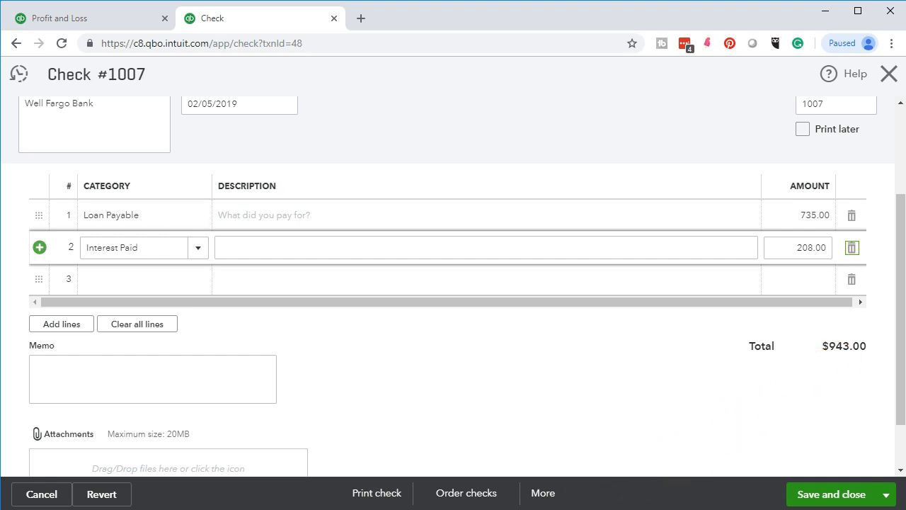
In Excel, show decimals in the payment 1 cells B9:E9 to inspect the rounding, and restore the whole-number display.
click(453, 494)
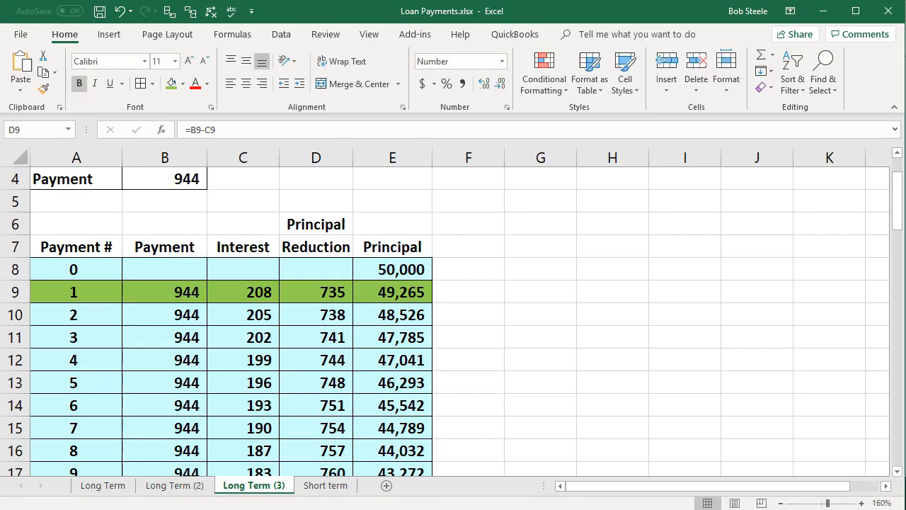
click(355, 315)
drag(196, 291, 366, 296)
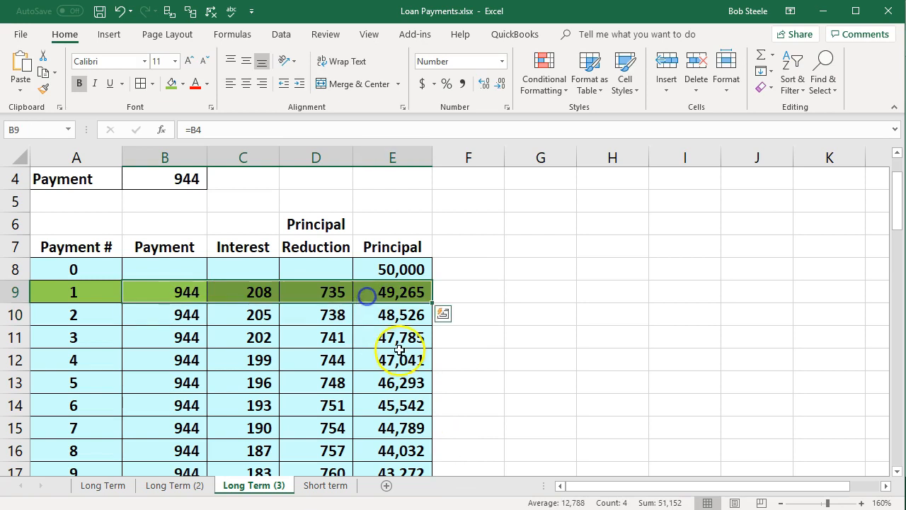
click(485, 85)
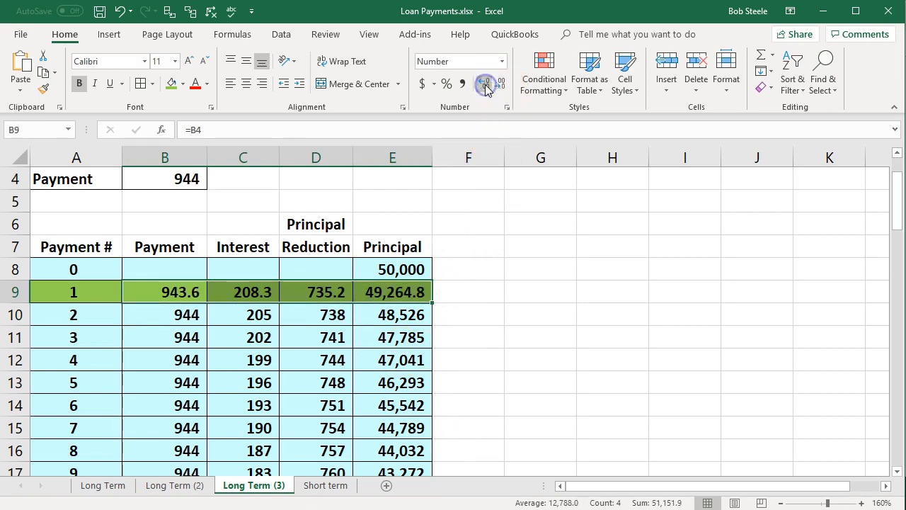
click(485, 85)
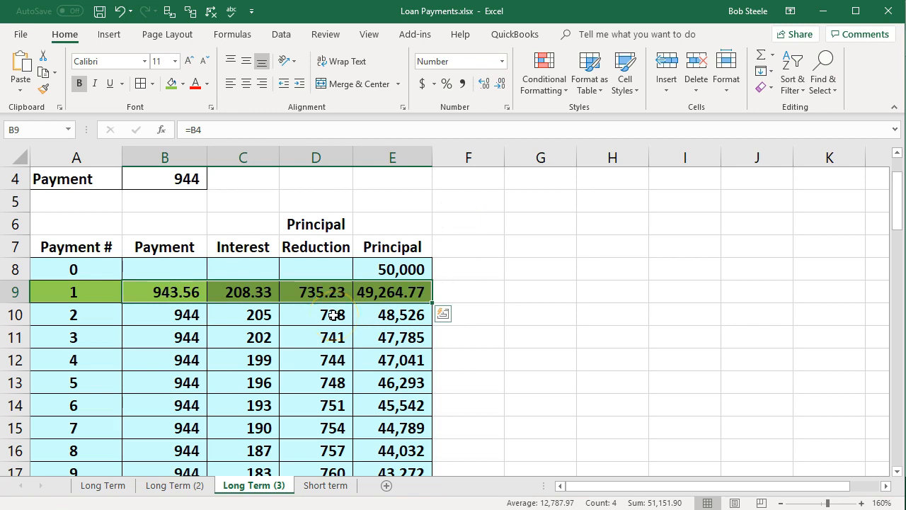
click(484, 85)
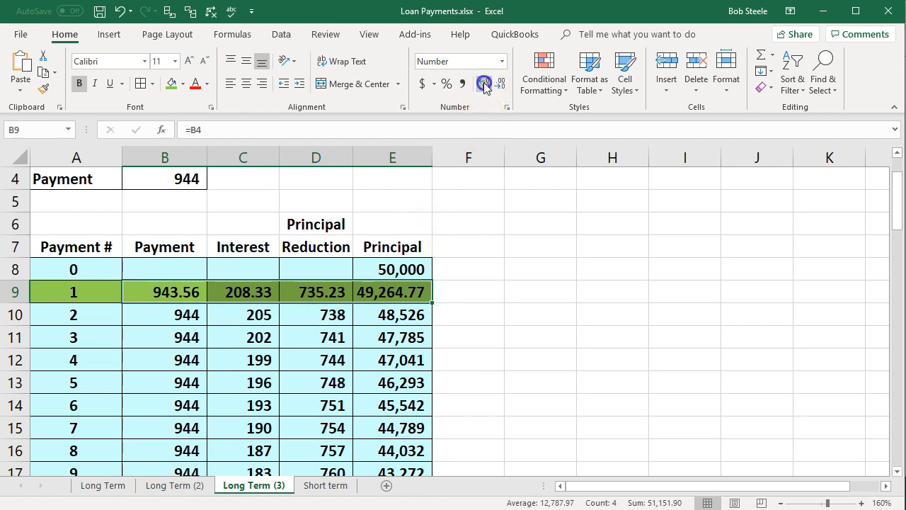
click(494, 85)
click(494, 84)
click(494, 84)
click(544, 338)
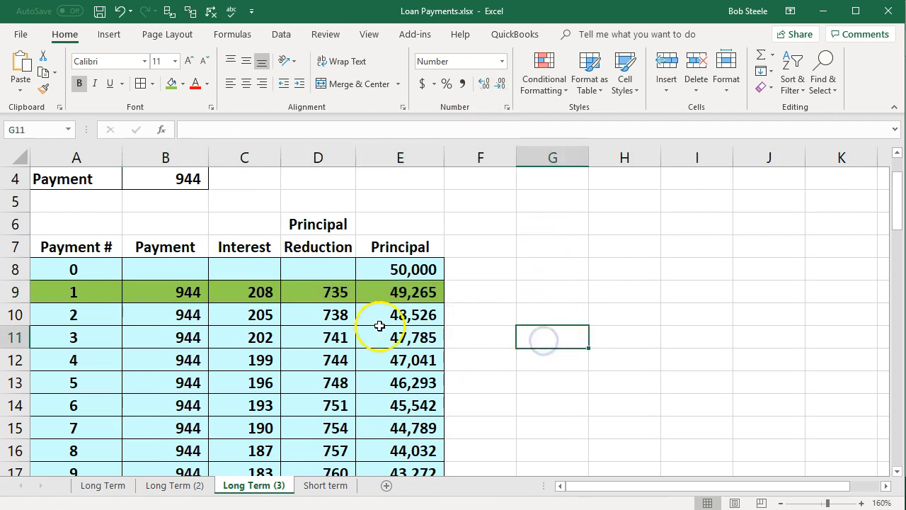
click(195, 292)
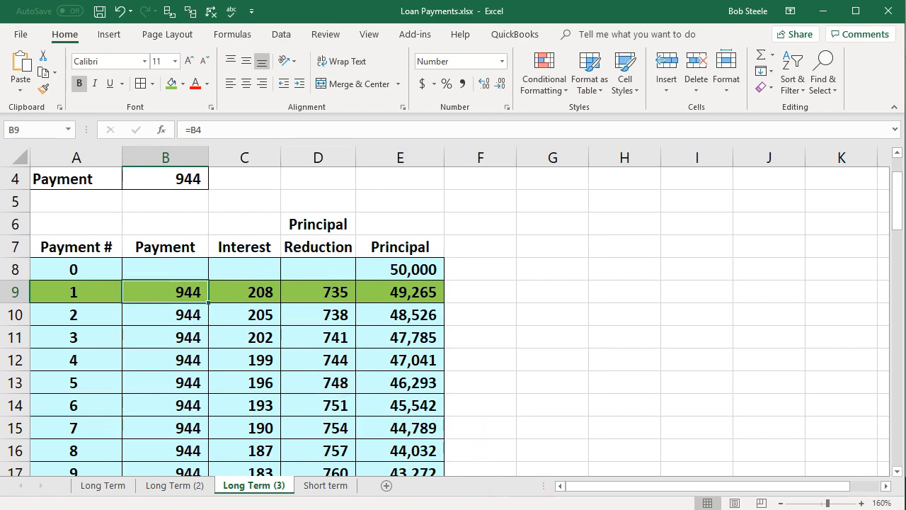
Return to the check in QuickBooks and set the Interest Paid amount to 209.00 to absorb the rounding difference.
key(alt+Tab)
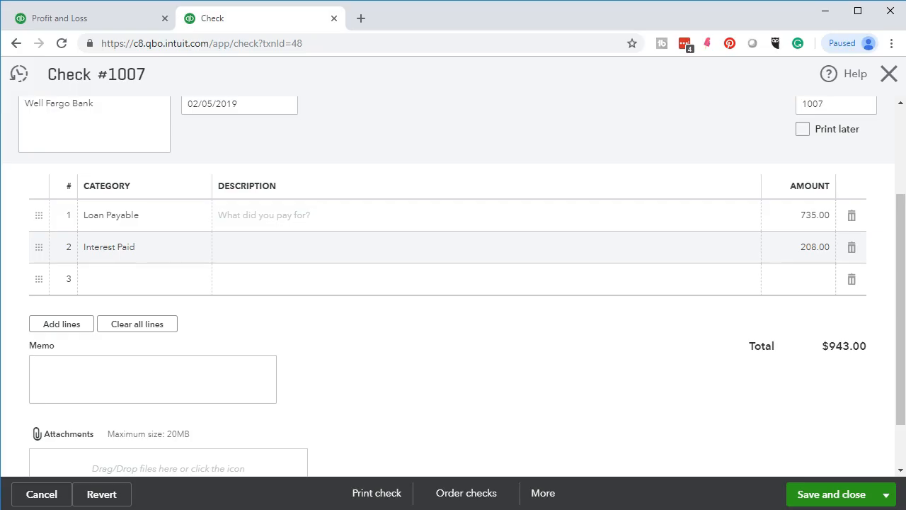
click(806, 255)
click(813, 252)
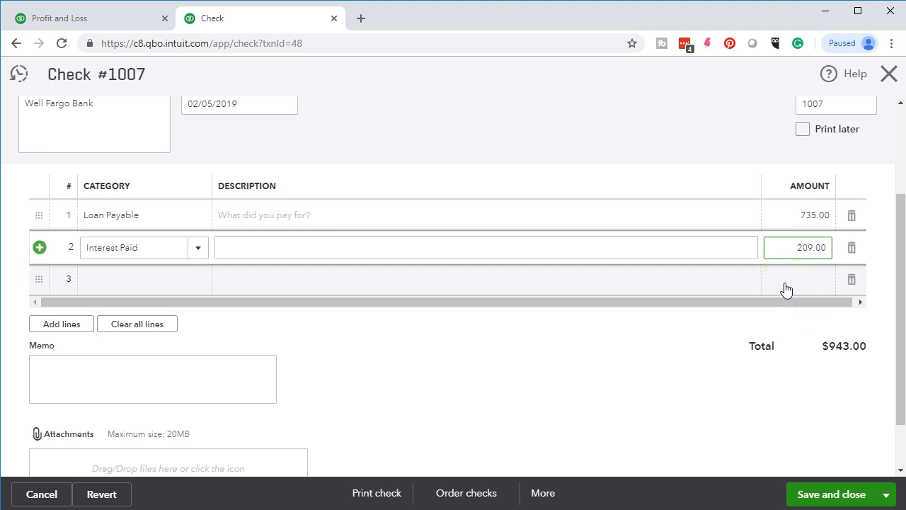
click(655, 347)
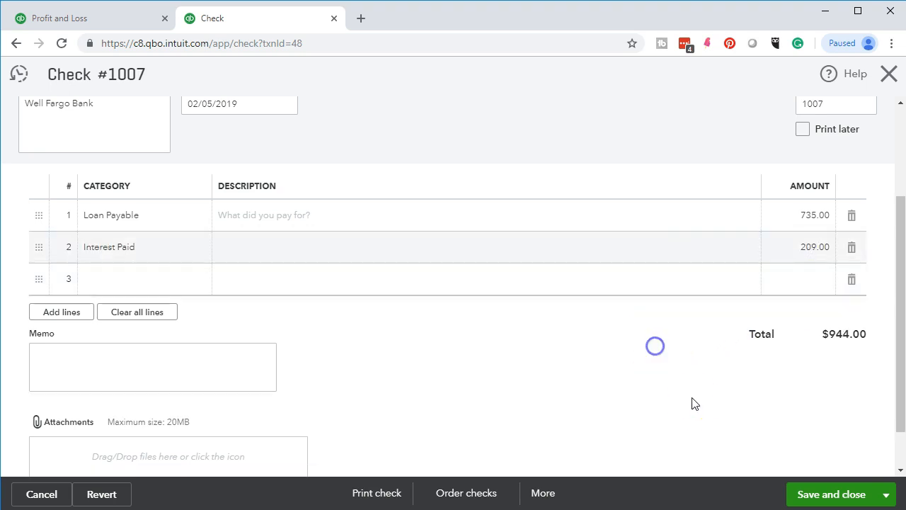
click(855, 349)
Switch to Excel and compare the principal reduction, interest and payment cells of payment 1 with the check split.
click(434, 507)
click(323, 285)
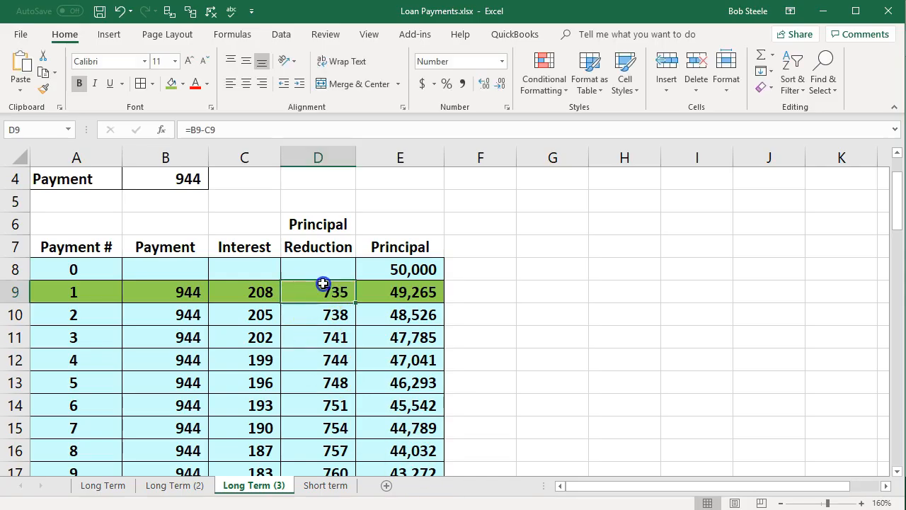
click(255, 291)
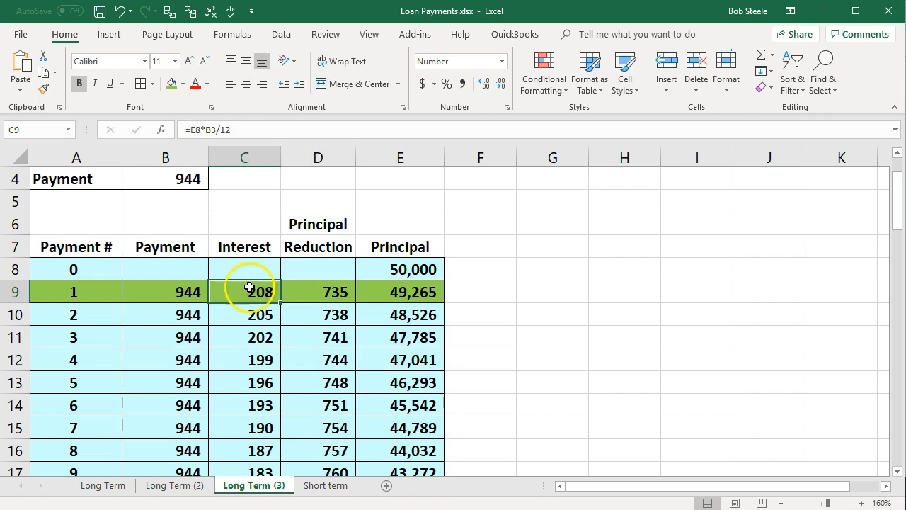
click(184, 291)
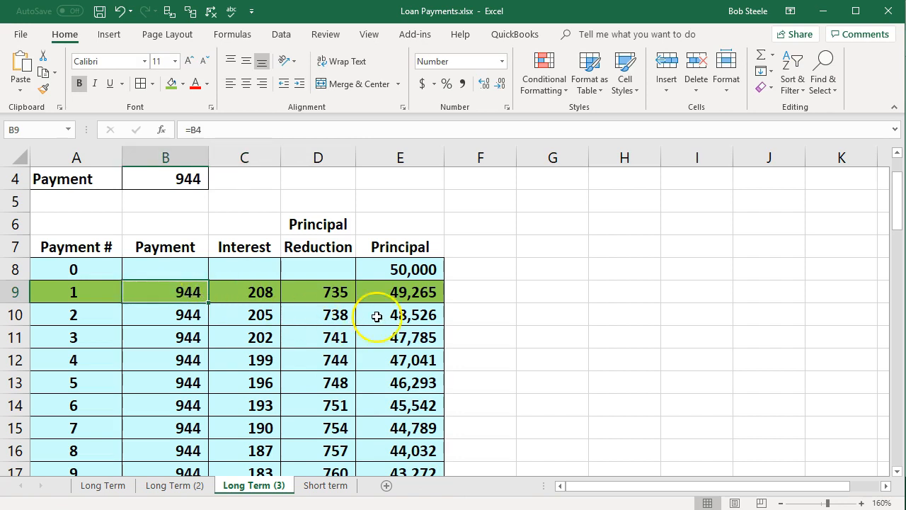
Save and close check 1007 in QuickBooks, accepting the modification of the reconciled transaction.
key(alt+Tab)
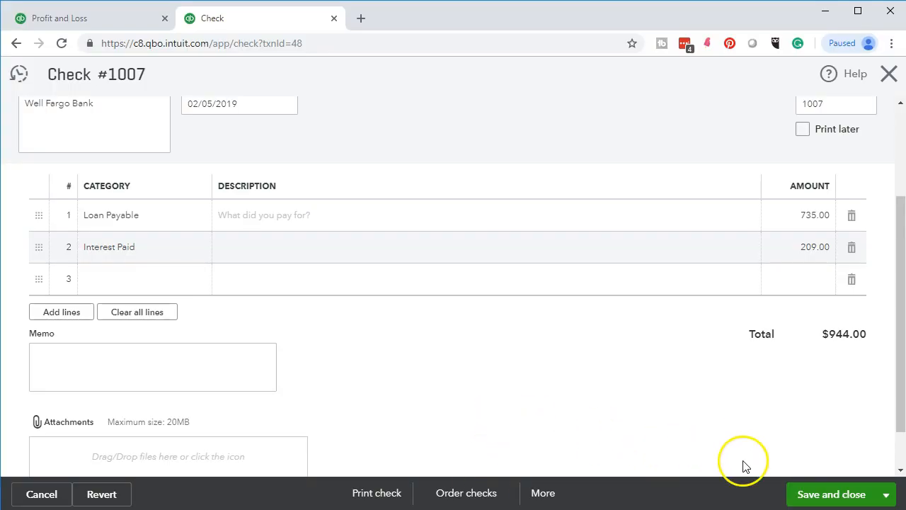
click(803, 496)
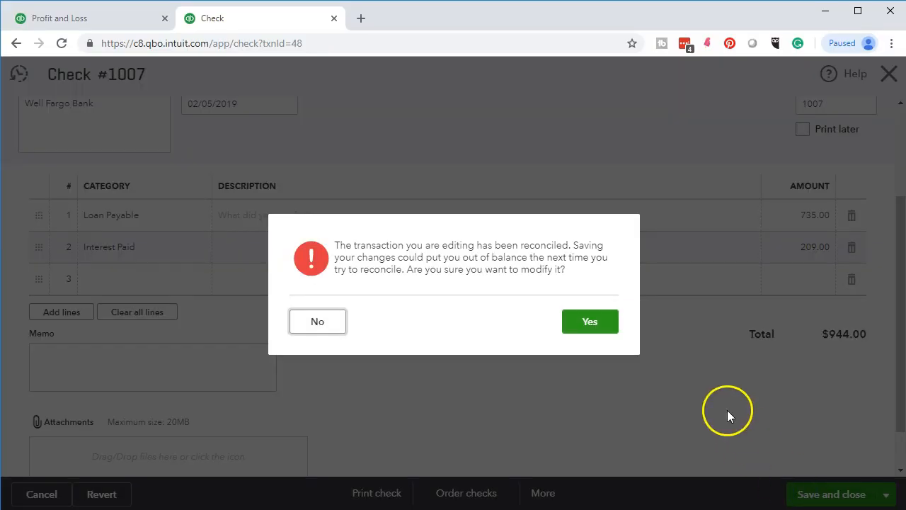
click(601, 323)
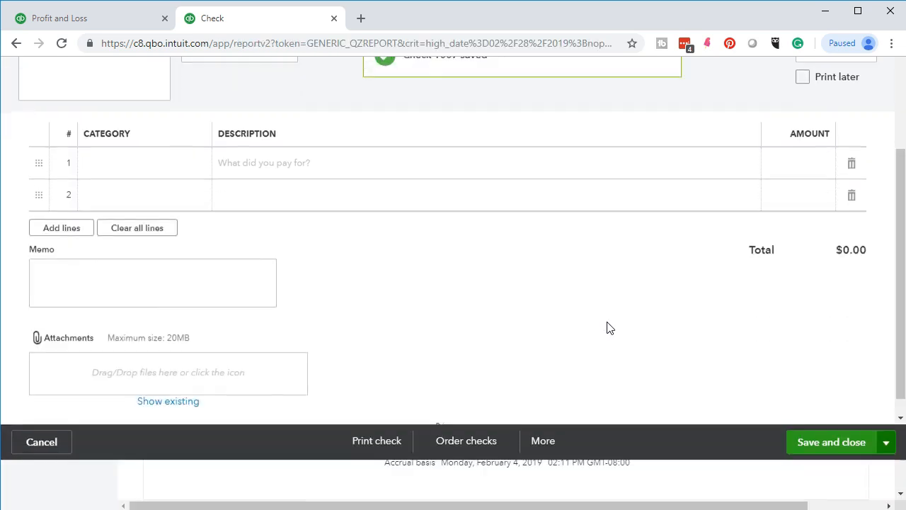
click(554, 348)
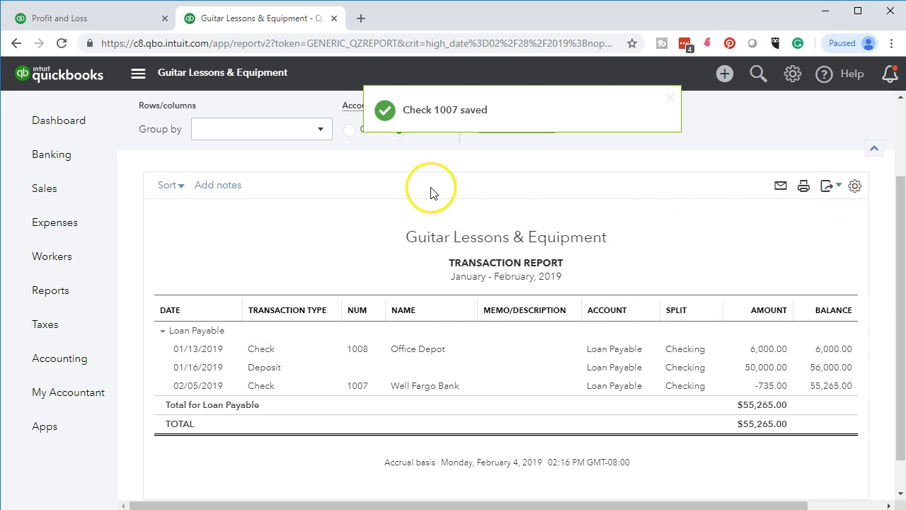
Return from the Loan Payable detail to the Balance Sheet and open the transaction detail of the Checking account.
scroll(115, 168, up, 2)
click(182, 149)
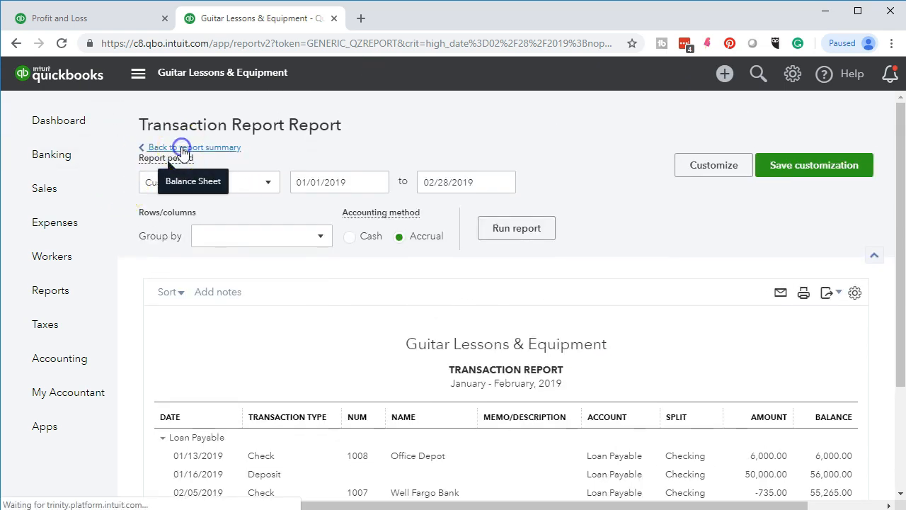
scroll(304, 396, down, 5)
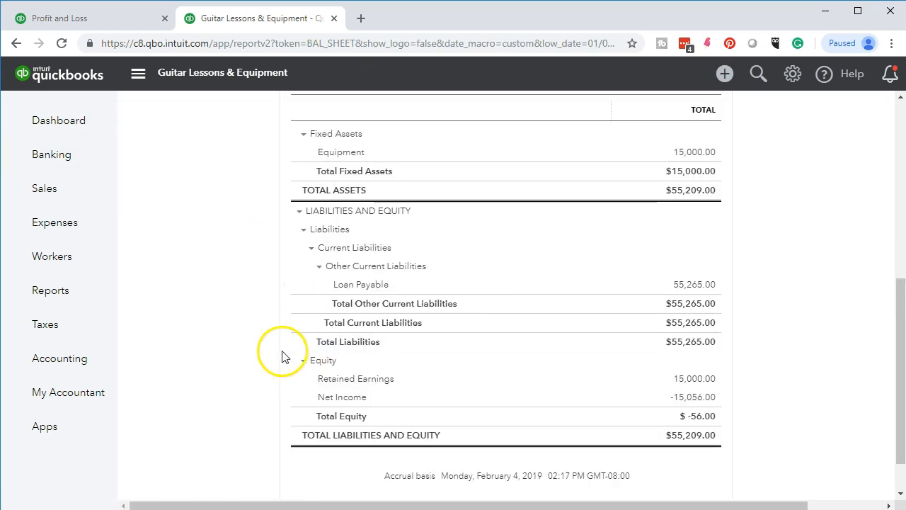
scroll(354, 390, up, 2)
click(694, 246)
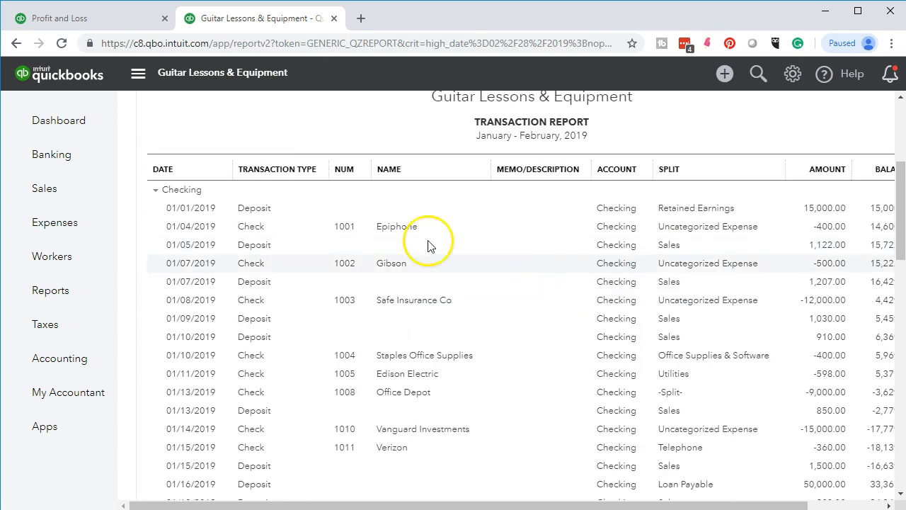
Collapse the navigation pane and look through the Checking transactions for the February 5 loan payment, check 1007.
click(139, 74)
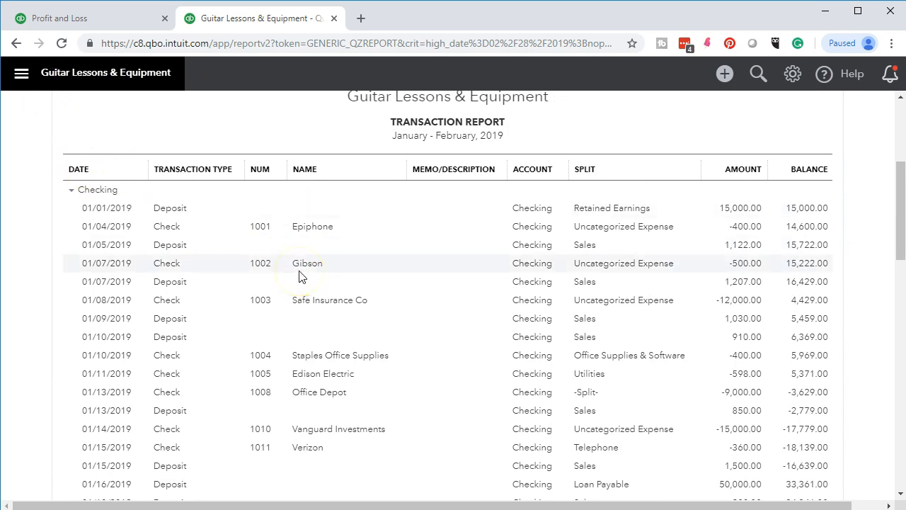
scroll(299, 277, down, 3)
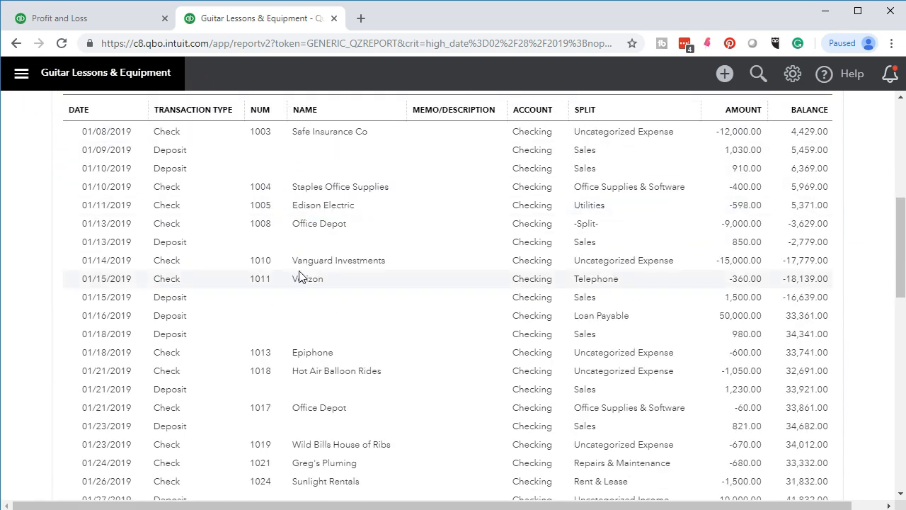
scroll(299, 276, down, 1)
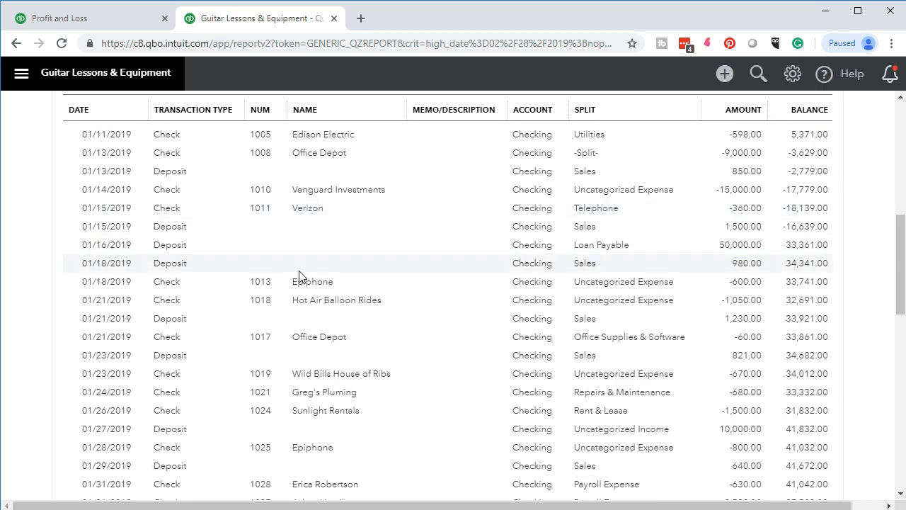
scroll(299, 276, down, 2)
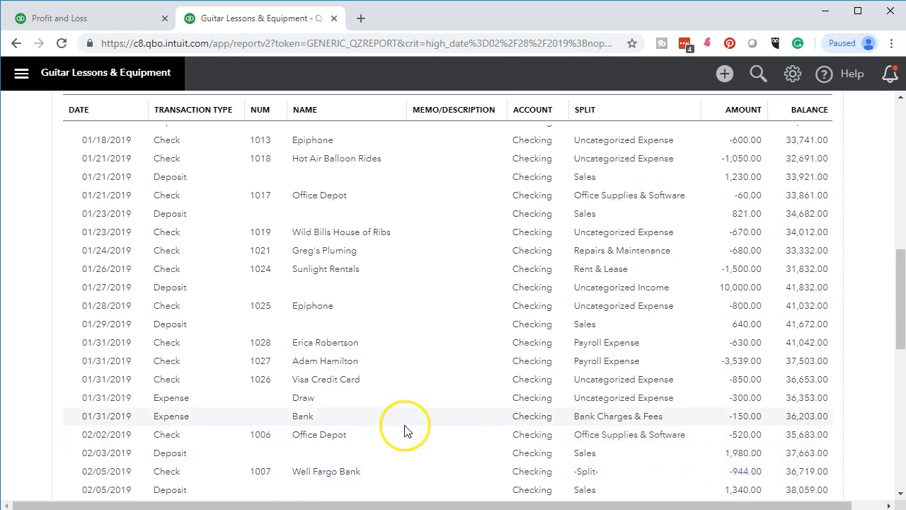
Go back to the Balance Sheet and open the transaction detail behind the Loan Payable balance.
scroll(243, 259, up, 8)
click(99, 148)
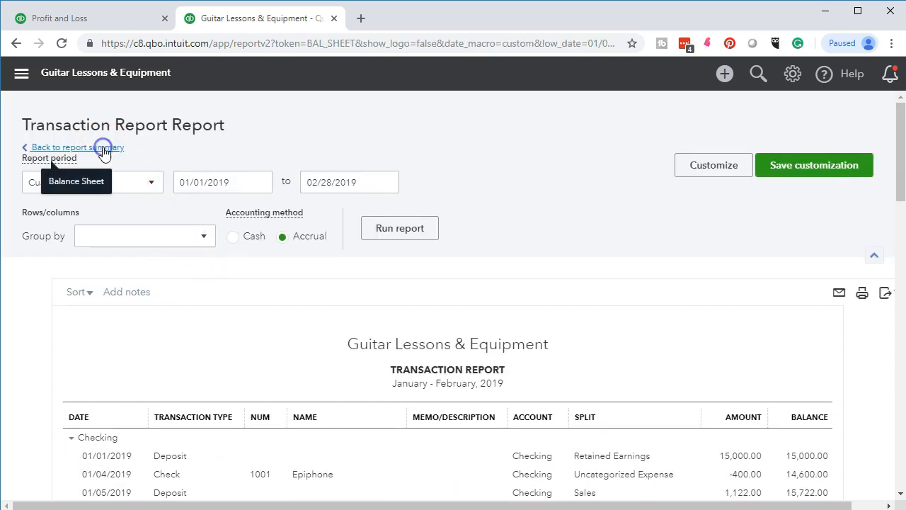
scroll(361, 347, down, 4)
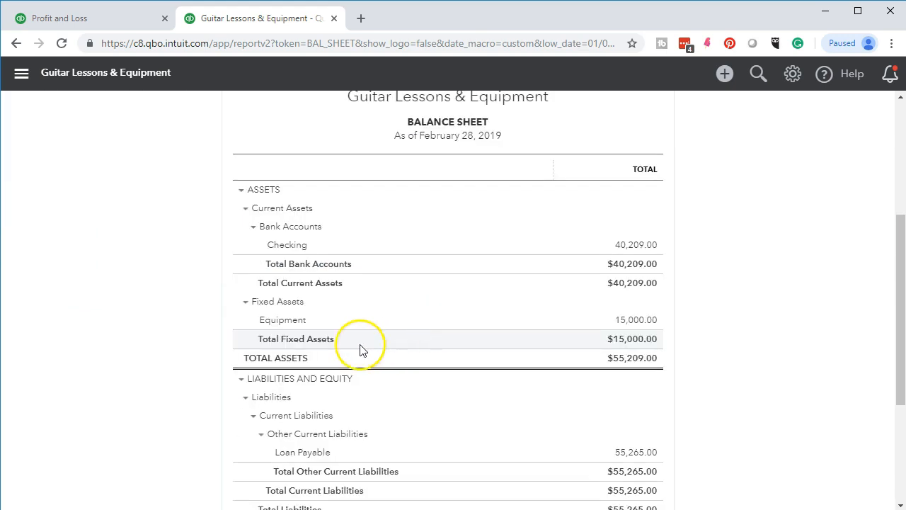
click(643, 354)
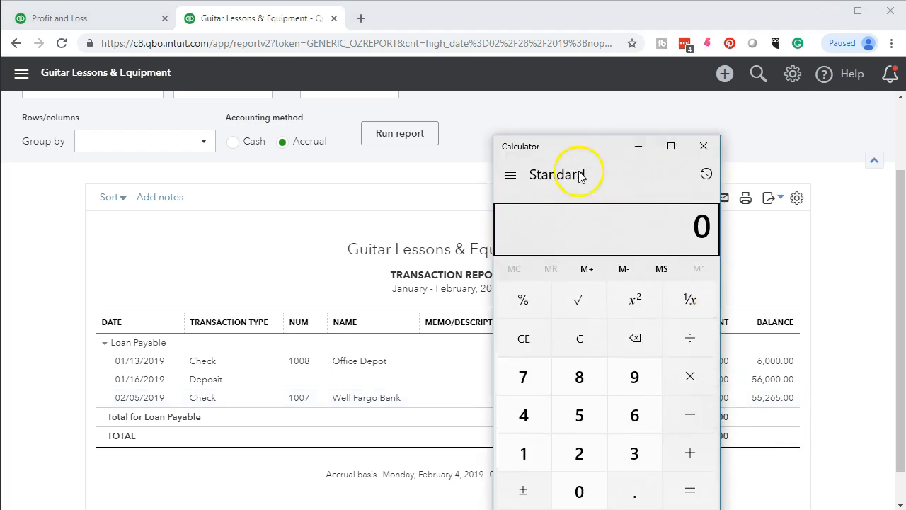
In Calculator, placed clear of the amount and balance columns, subtract the 735 principal payment from the 50,000 loan.
drag(570, 147, 340, 98)
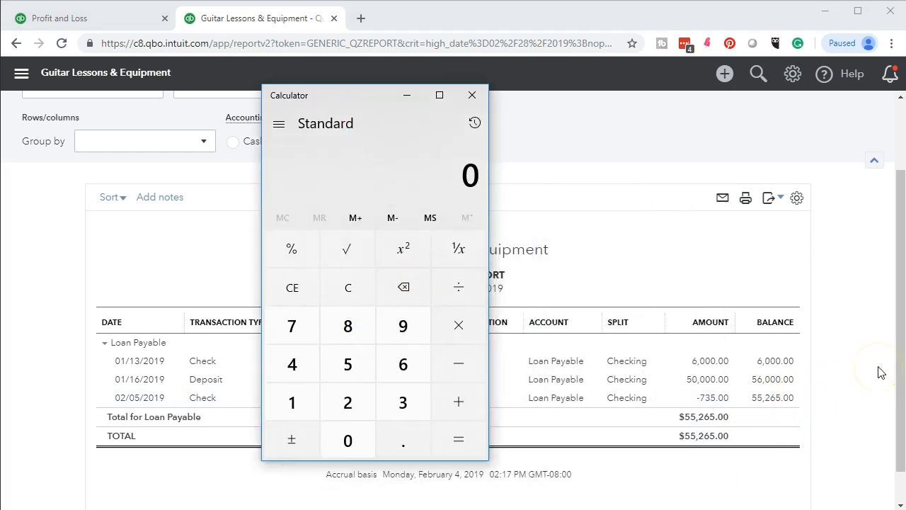
text(500000)
key(minus)
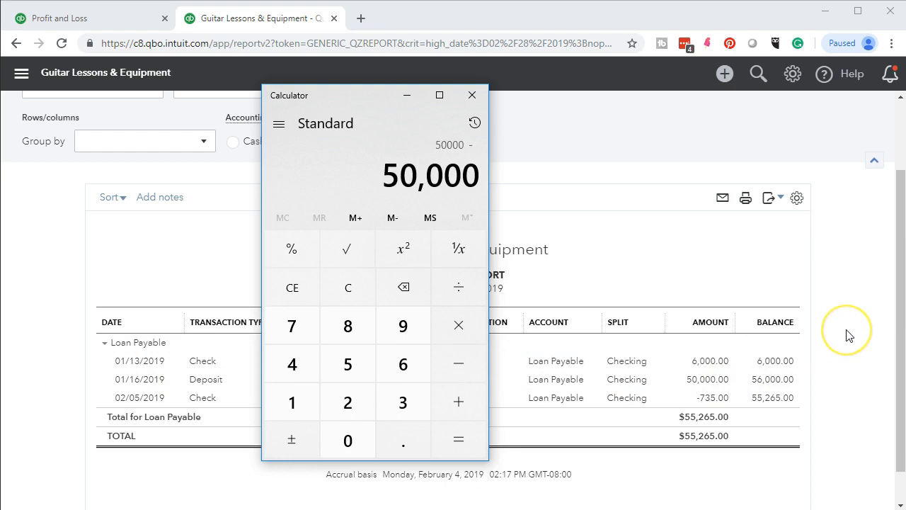
text(735)
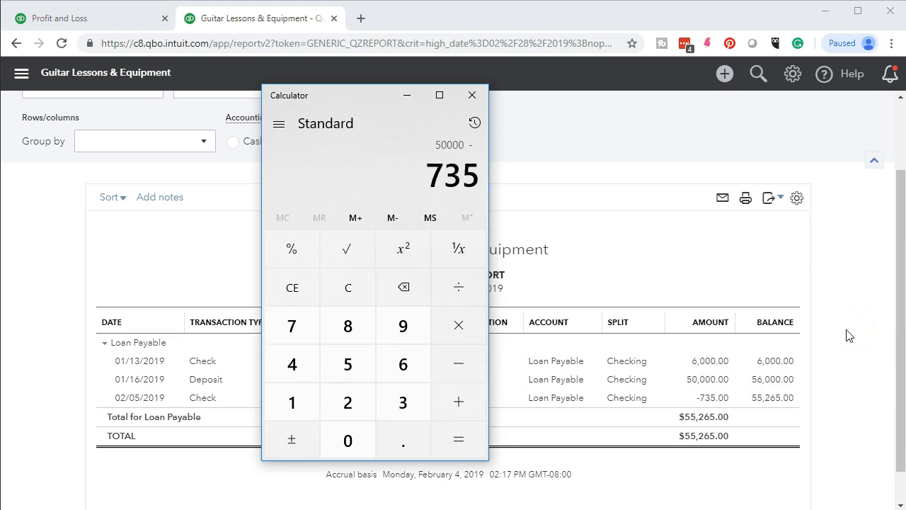
key(Return)
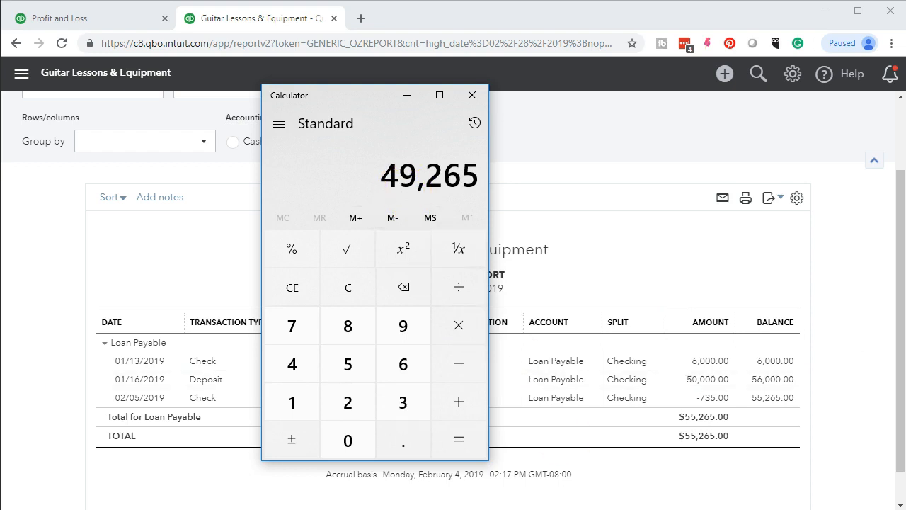
Switch to the Excel amortization table, compare the calculated balance with the principal after payment 1, and close Calculator.
key(alt+Tab)
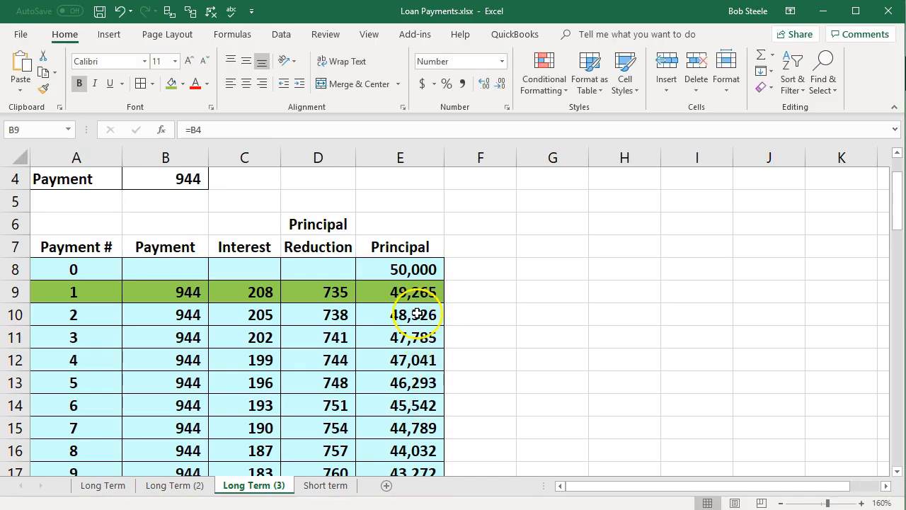
key(alt+Tab)
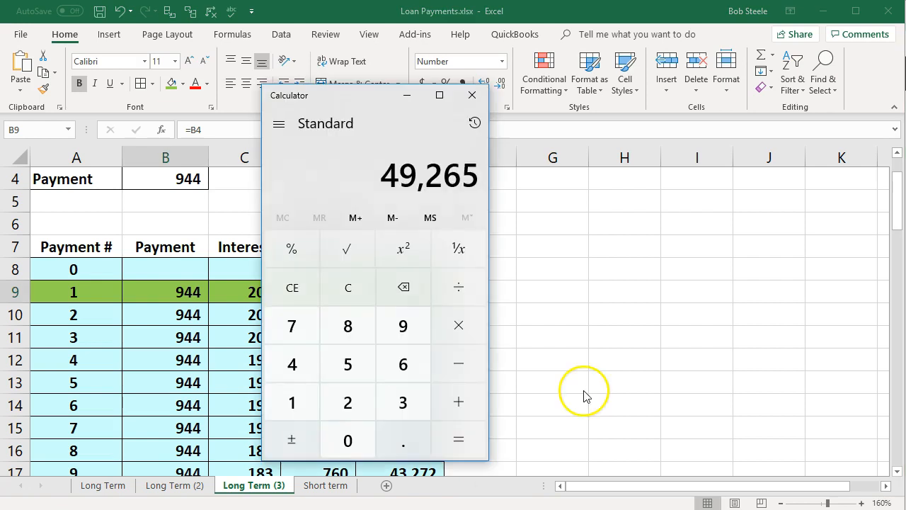
drag(374, 101, 609, 113)
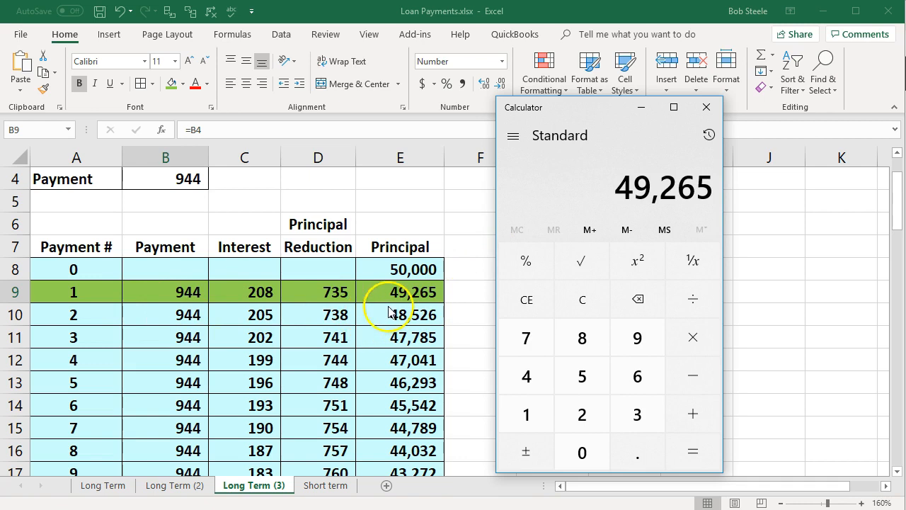
click(707, 108)
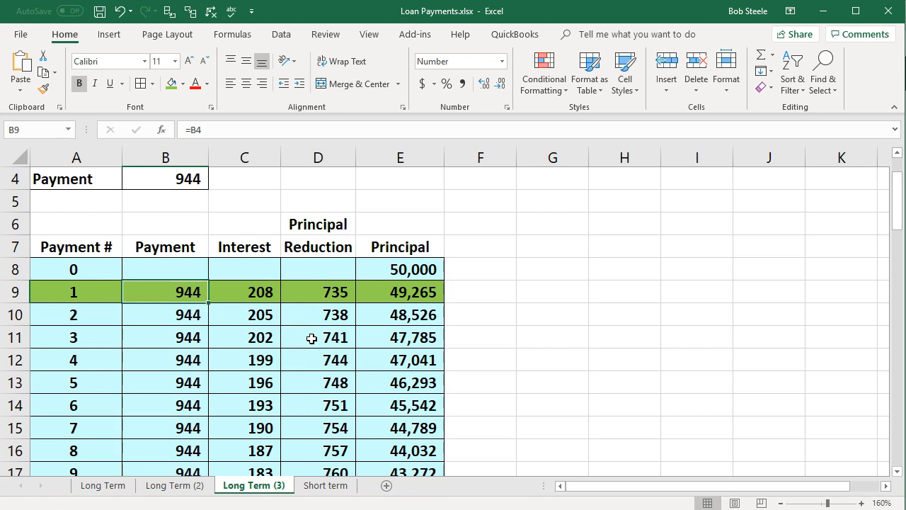
Minimize Excel and return from the Loan Payable detail in QuickBooks to the Balance Sheet.
click(825, 15)
scroll(392, 344, up, 3)
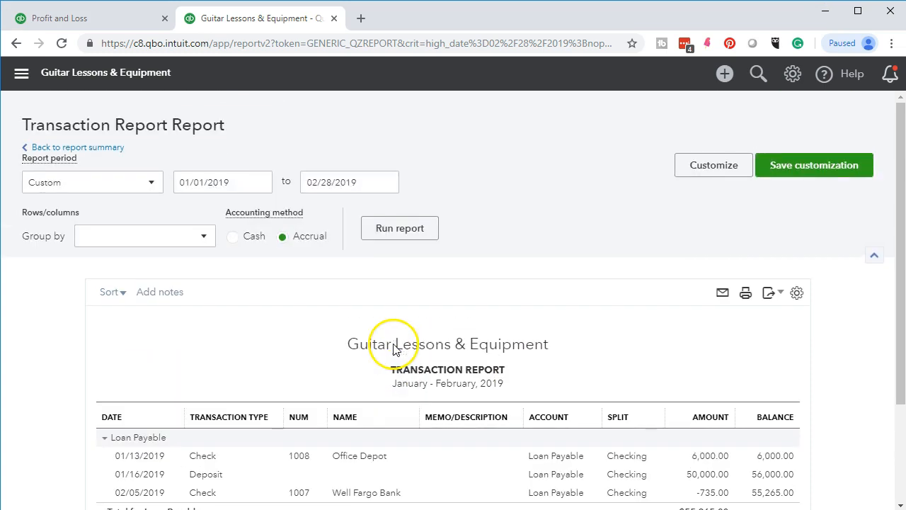
click(106, 153)
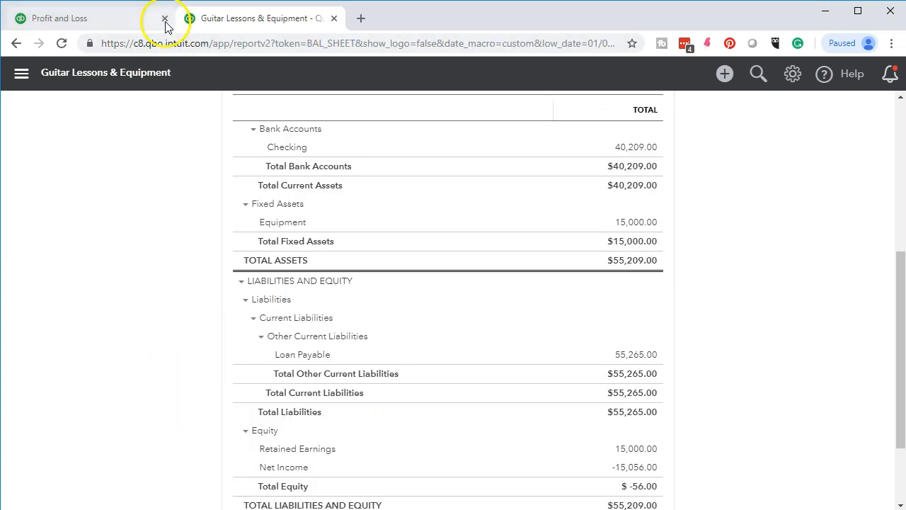
Close the old Profit and Loss browser tab and duplicate the Balance Sheet tab, keeping two QuickBooks tabs side by side.
click(165, 18)
scroll(120, 206, up, 5)
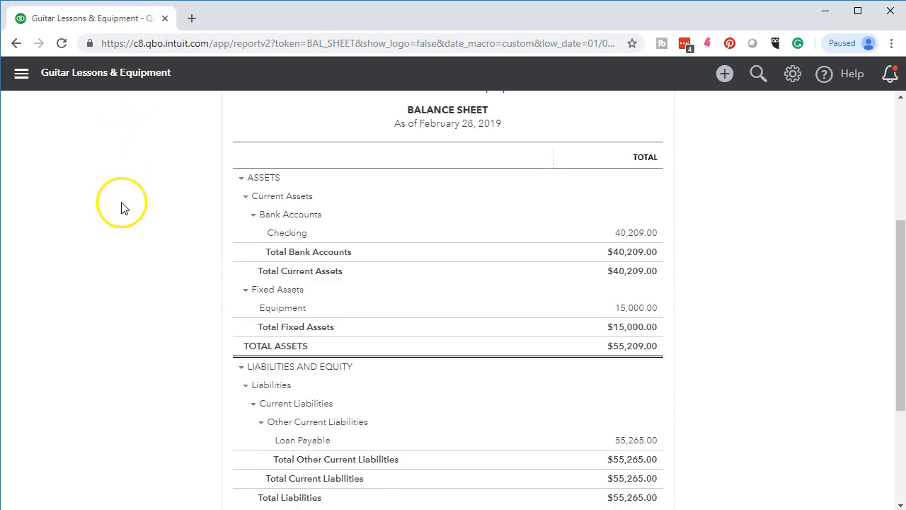
right_click(113, 20)
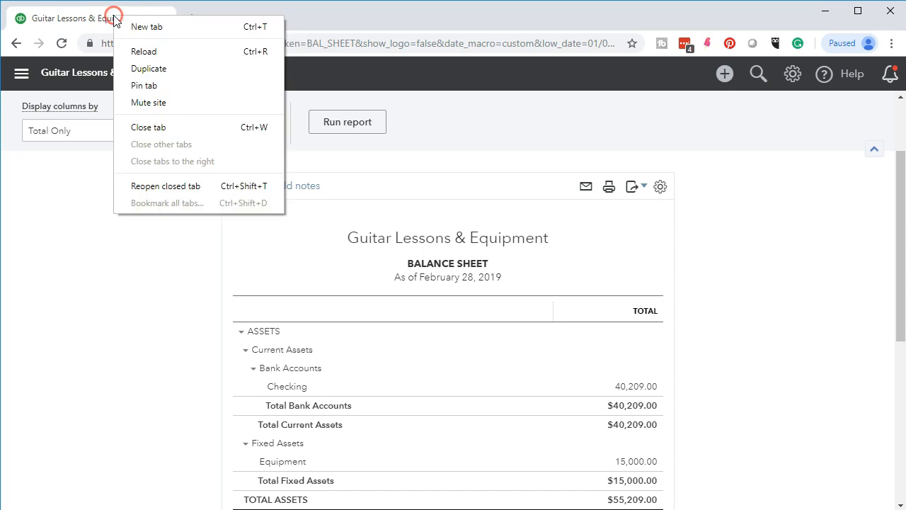
click(140, 65)
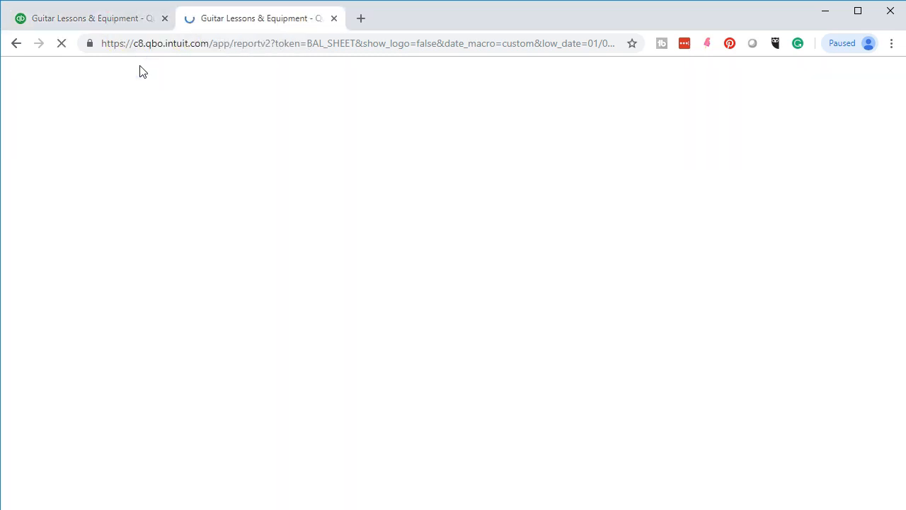
click(108, 19)
drag(107, 19, 326, 23)
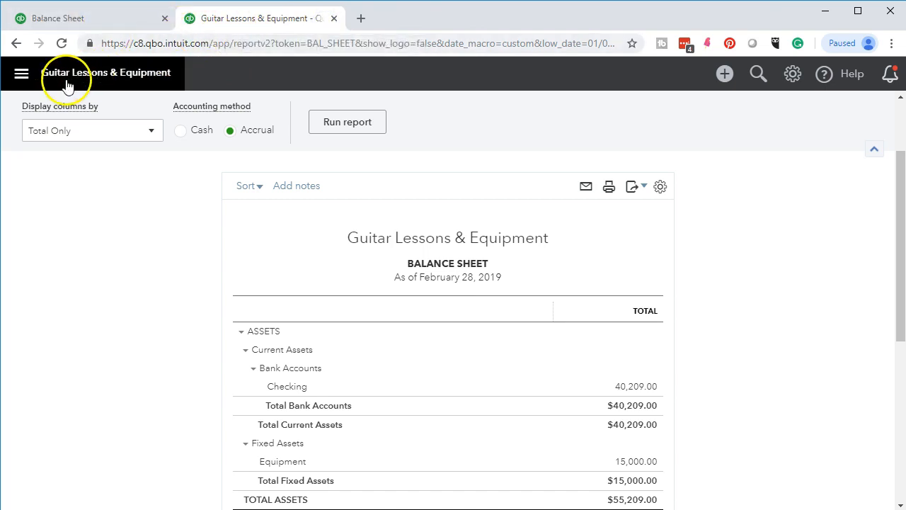
Show the navigation pane again and open the Profit and Loss report from the report list.
click(21, 74)
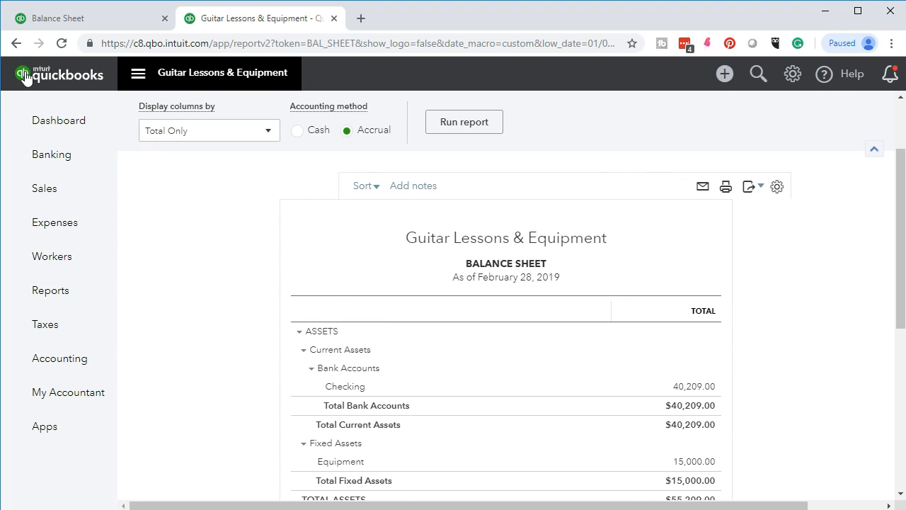
click(38, 292)
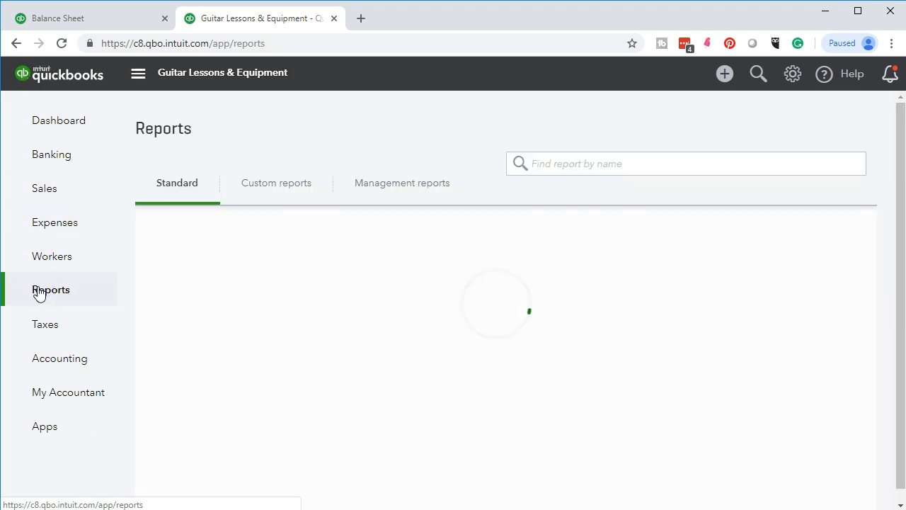
click(201, 395)
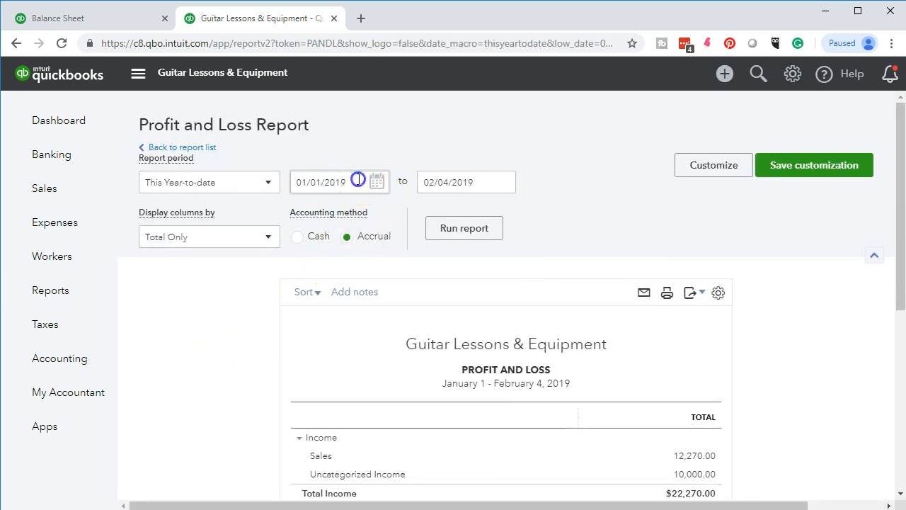
Set the Profit and Loss report period to 01/01/2019 through 02/28/2019 and run the report.
click(359, 182)
text(010119)
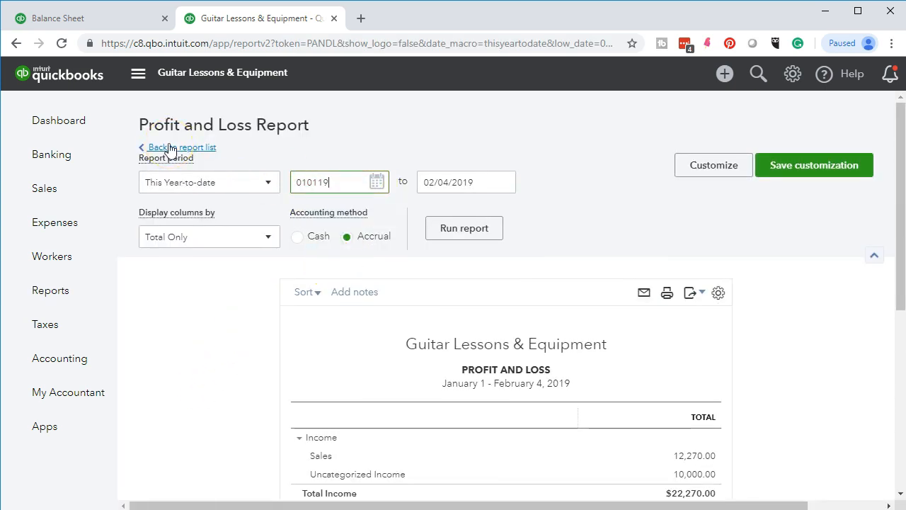
key(Tab)
text(022819)
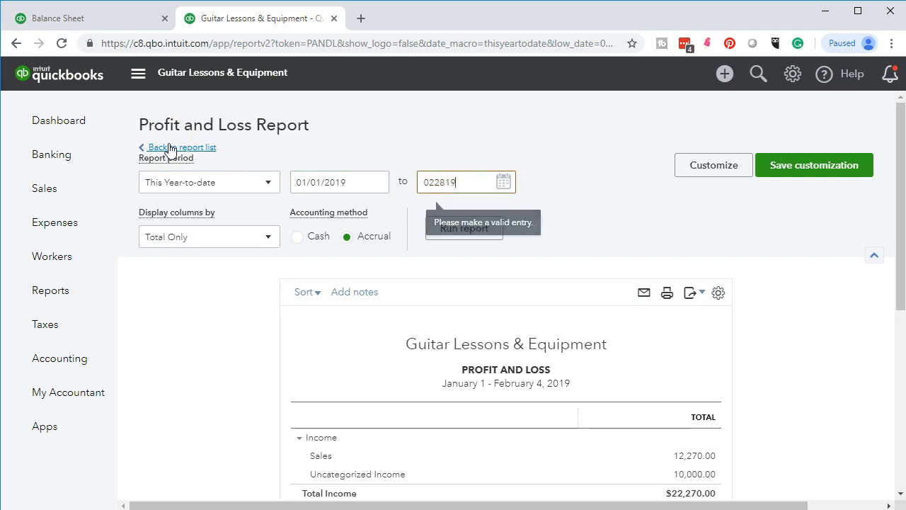
key(Tab)
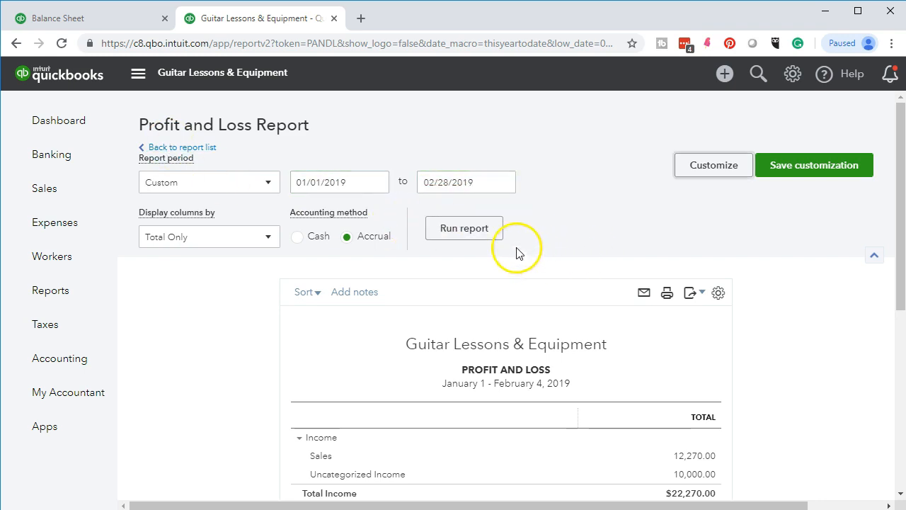
click(463, 228)
Find the Interest Paid expense in the Profit and Loss report and open its transaction detail.
scroll(212, 364, down, 4)
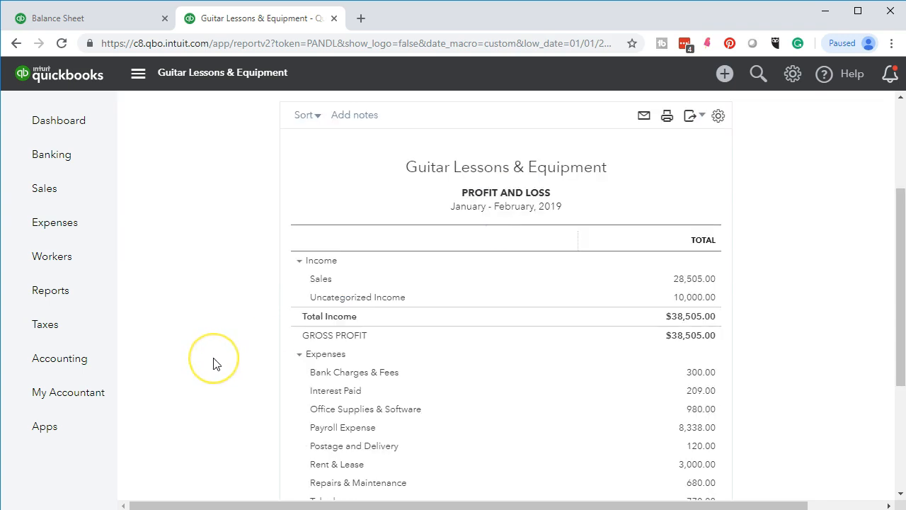
scroll(216, 364, down, 2)
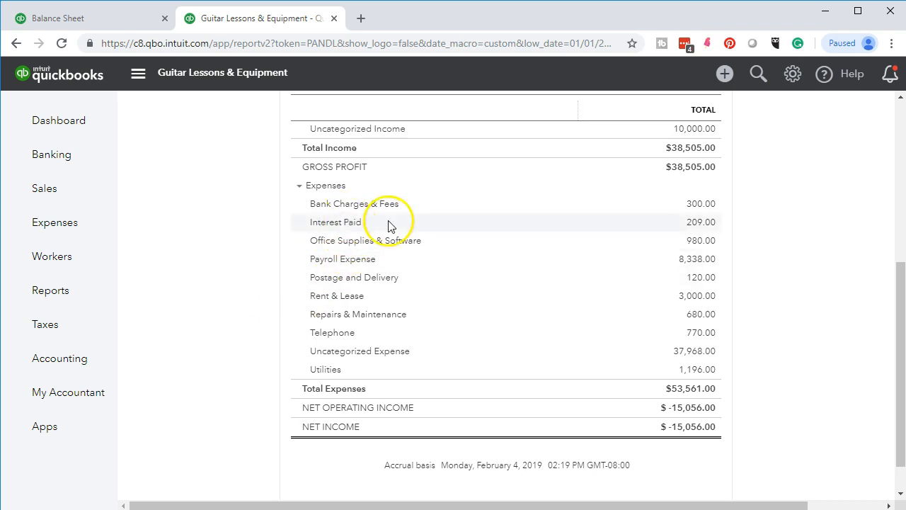
click(693, 224)
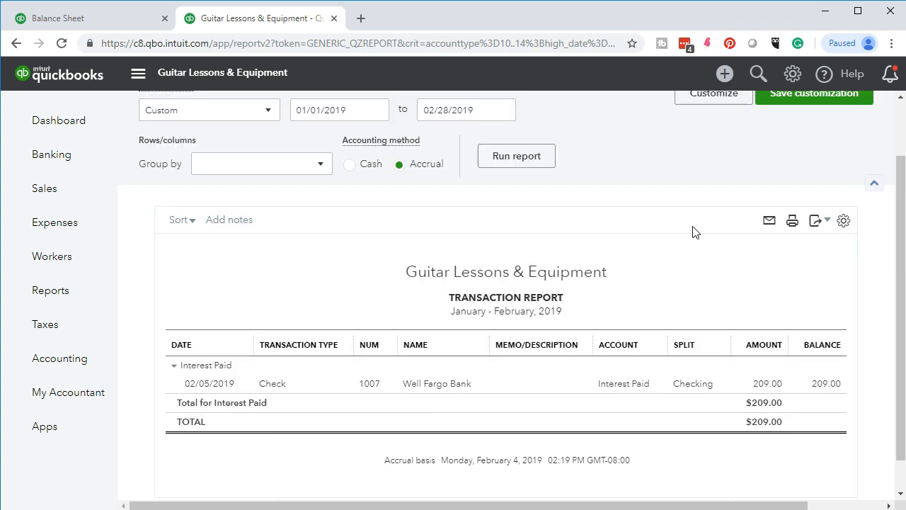
Open check 1007 from the Interest Paid detail, review its Loan Payable and Interest Paid split, and close it.
click(756, 386)
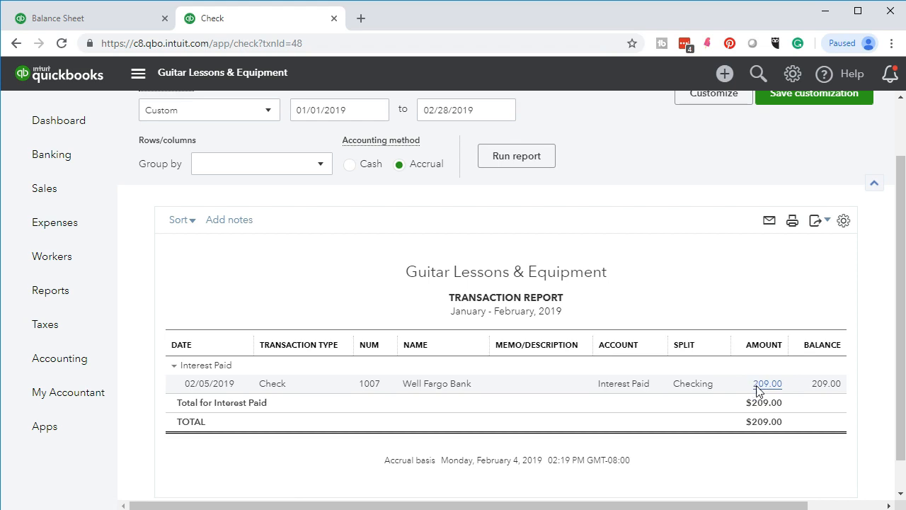
scroll(631, 441, down, 1)
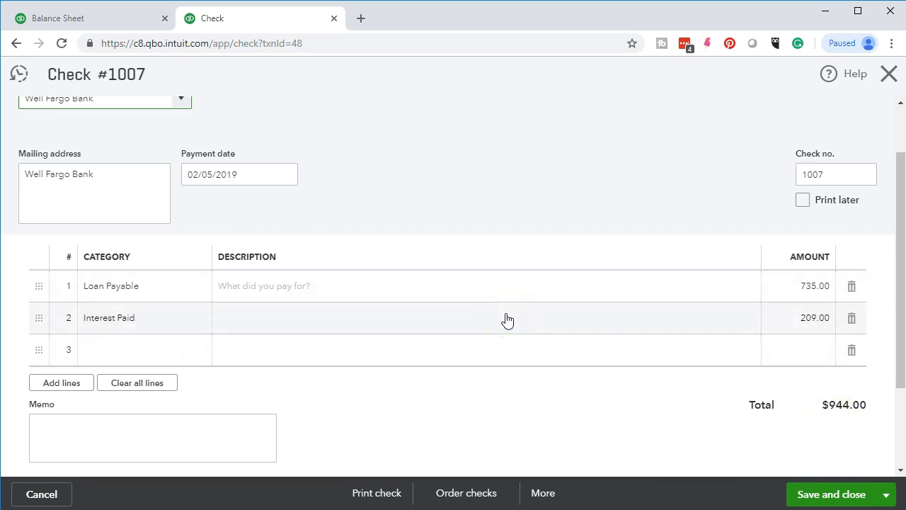
scroll(486, 418, up, 1)
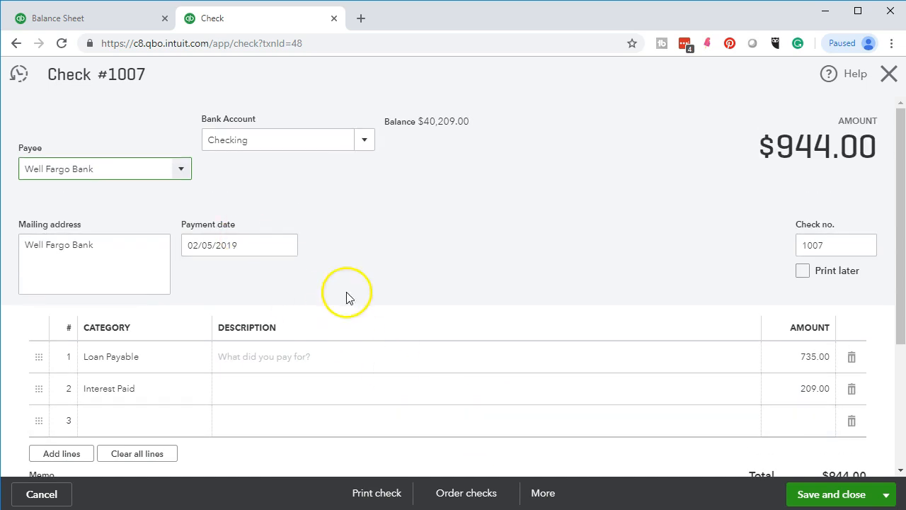
click(889, 74)
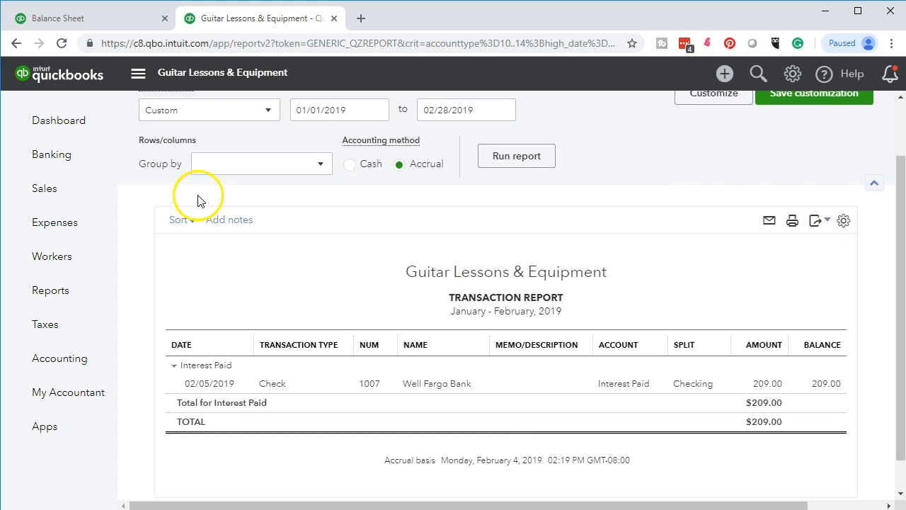
Return to the Profit and Loss report and review the expenses down to net income.
scroll(202, 213, up, 2)
click(225, 147)
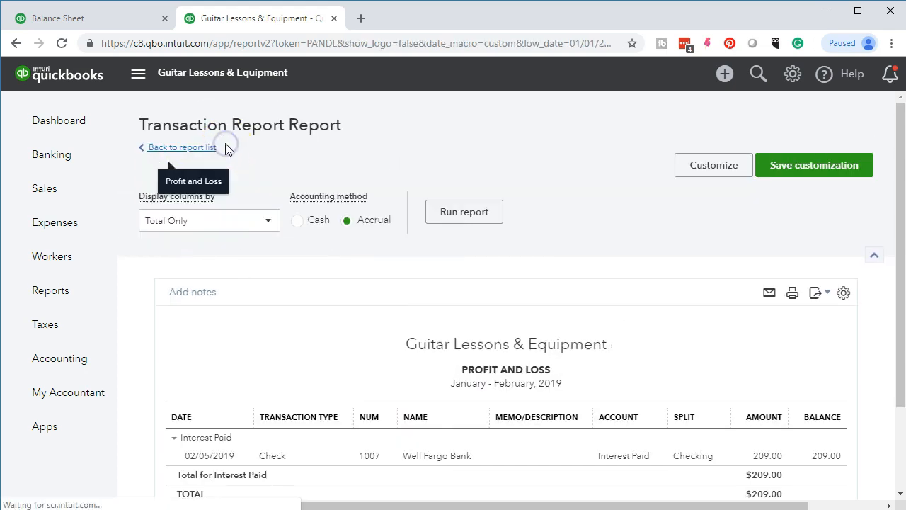
scroll(310, 348, down, 6)
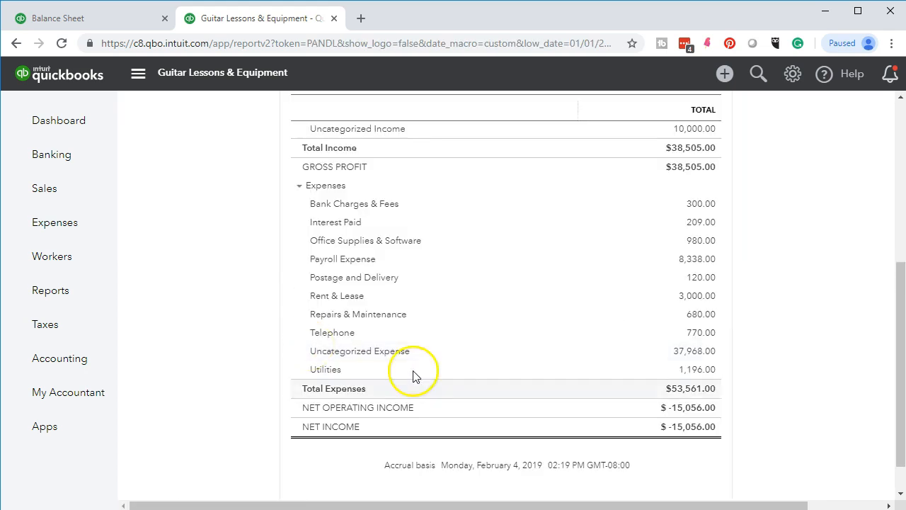